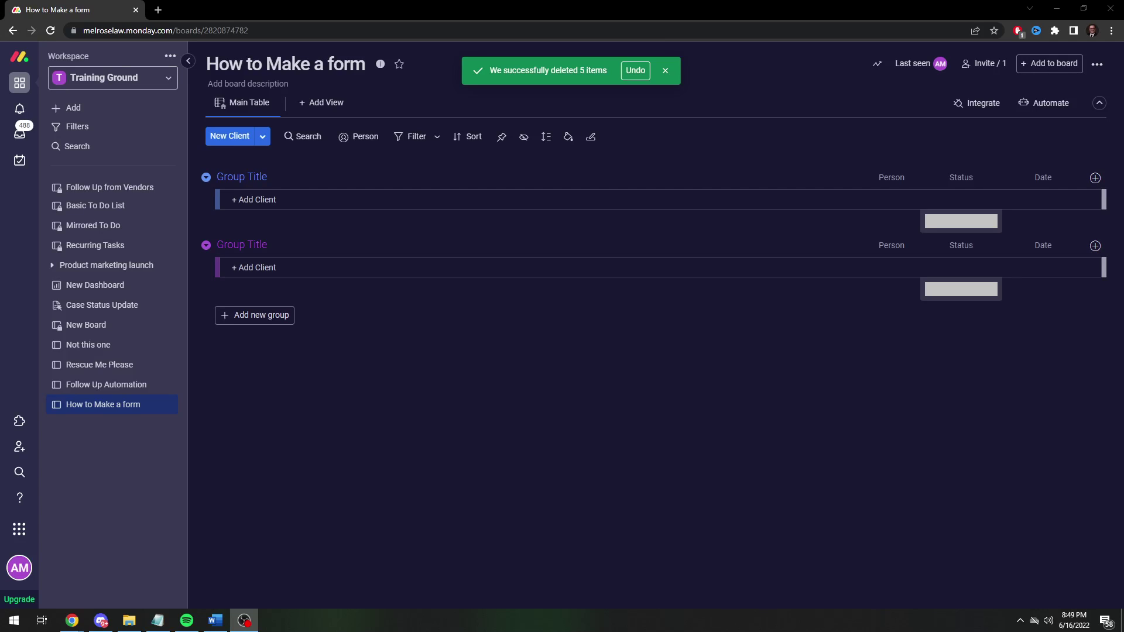
Rename the first group on the monday.com board to 'Client Leads'.
key(alt+Tab)
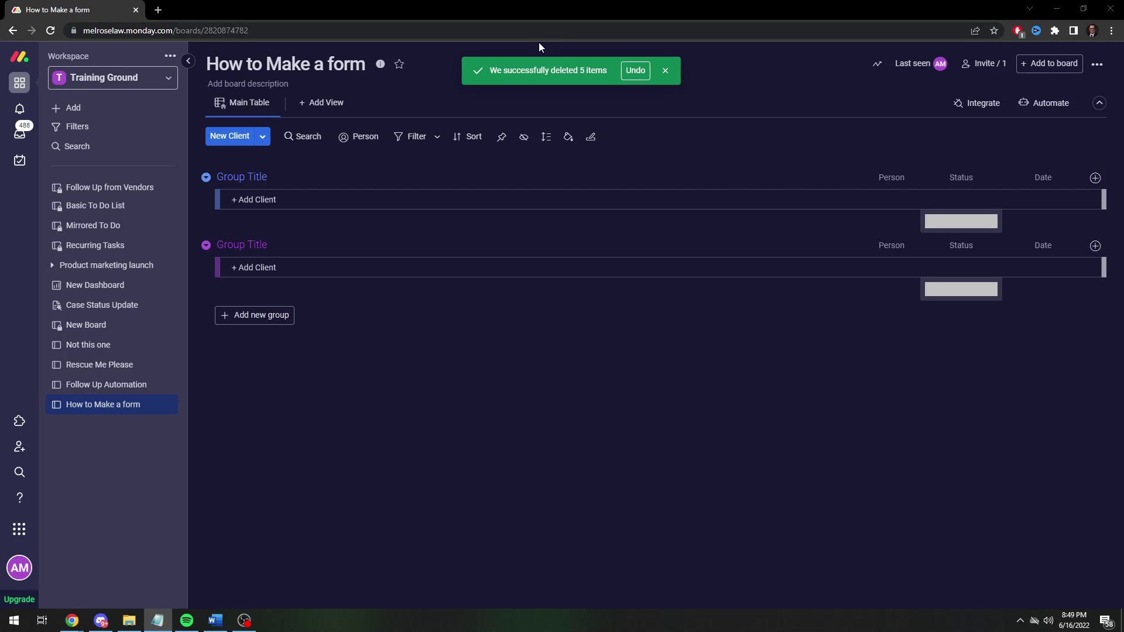
click(665, 70)
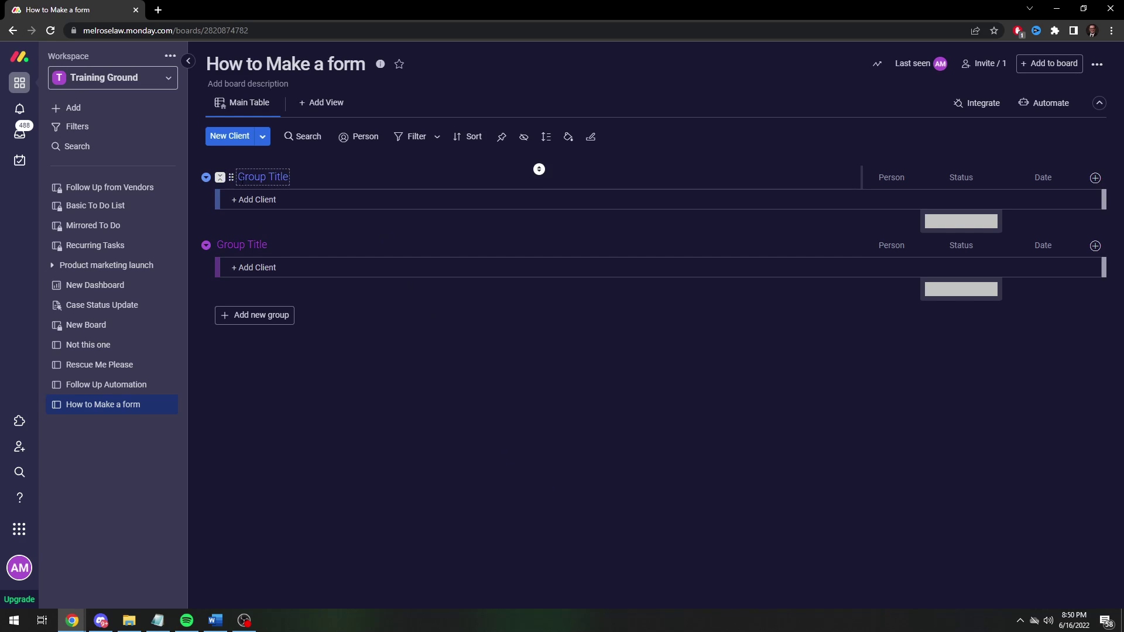
click(247, 177)
text(Client Li)
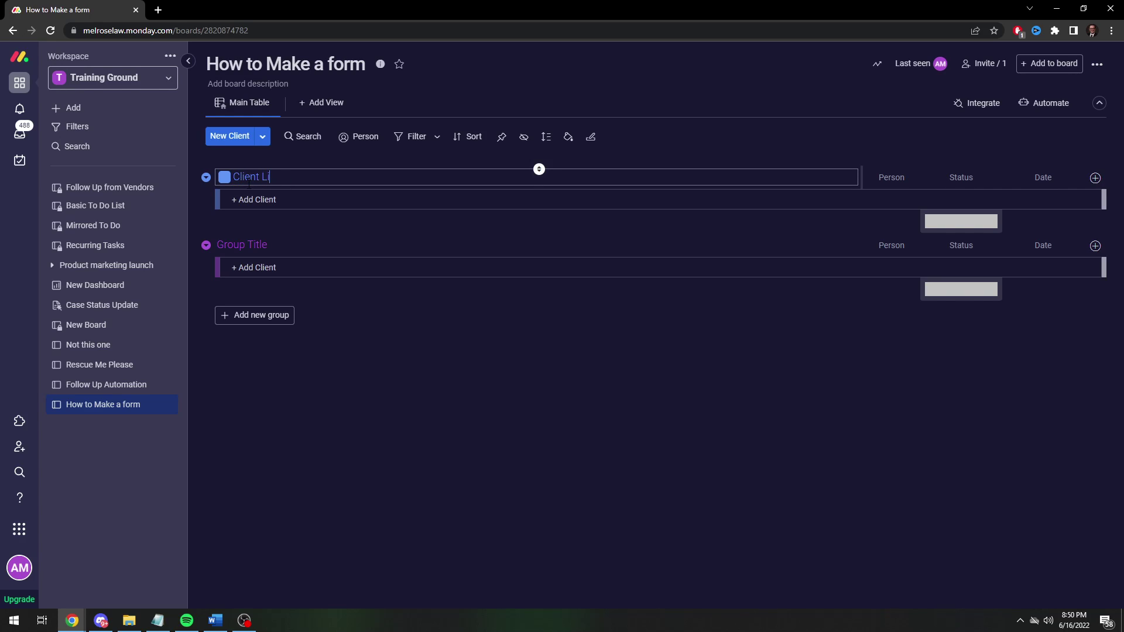
key(BackSpace)
text(eads)
click(507, 475)
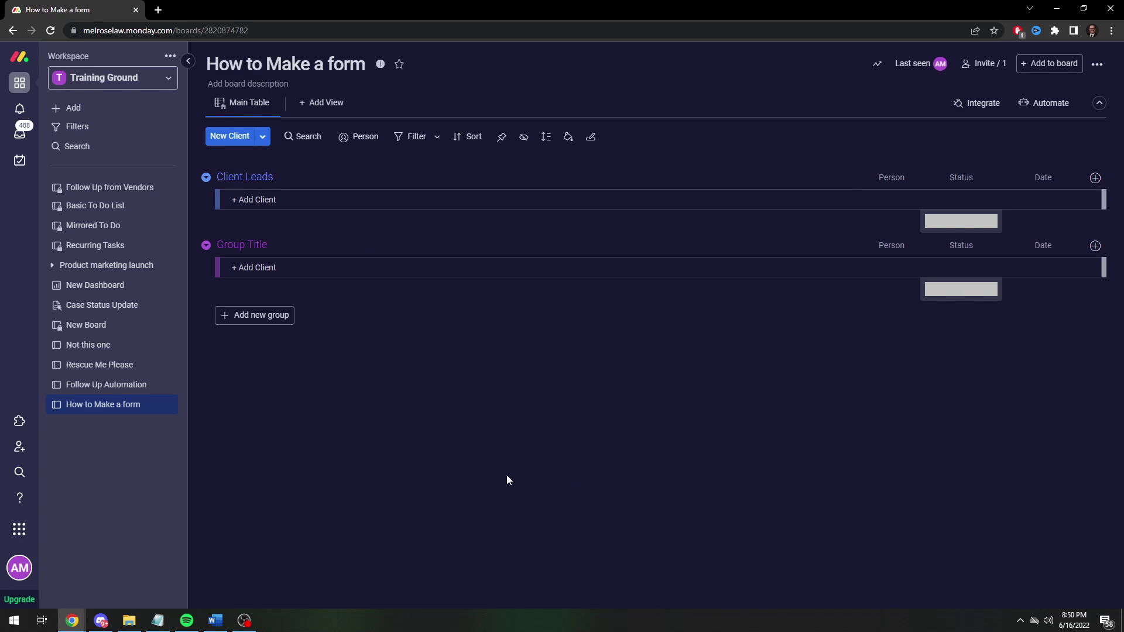
Delete the second, empty 'Group Title' group.
click(206, 244)
click(237, 474)
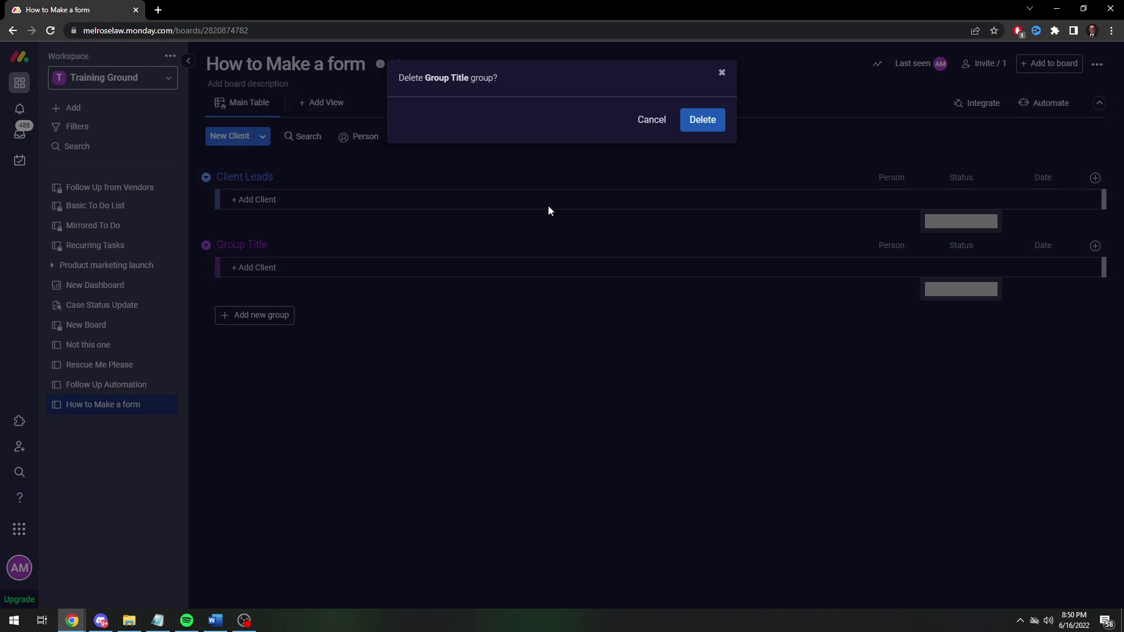
click(687, 126)
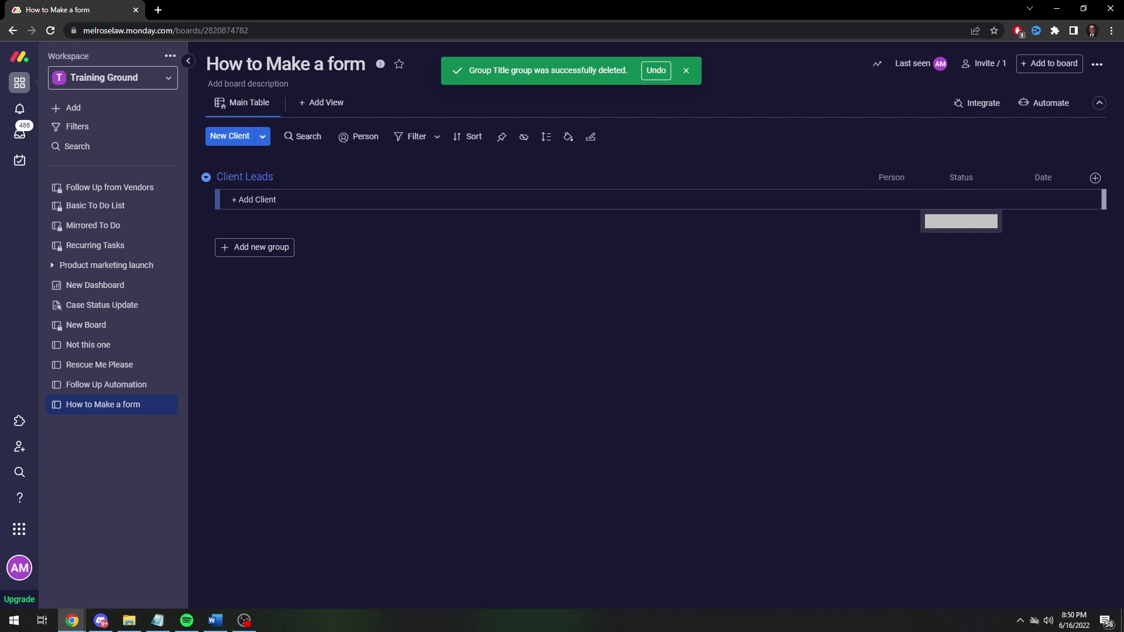
Add 'Call Text Email' under the contact-preference question in the Notepad notes, then minimise them.
click(157, 620)
drag(8, 133, 492, 166)
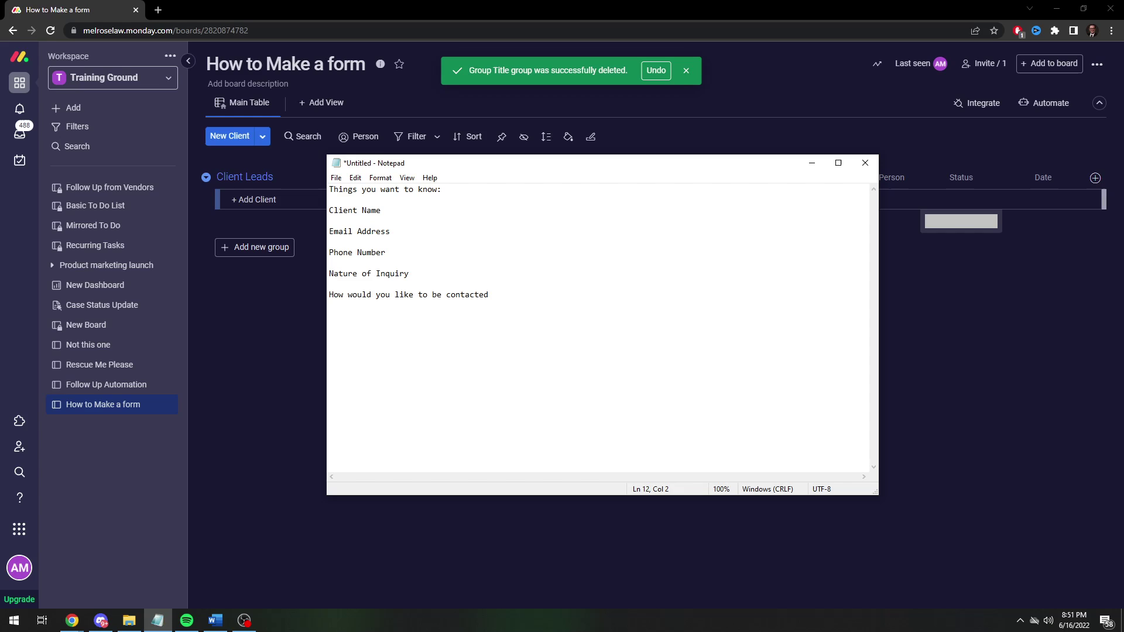
text(Call Text Email)
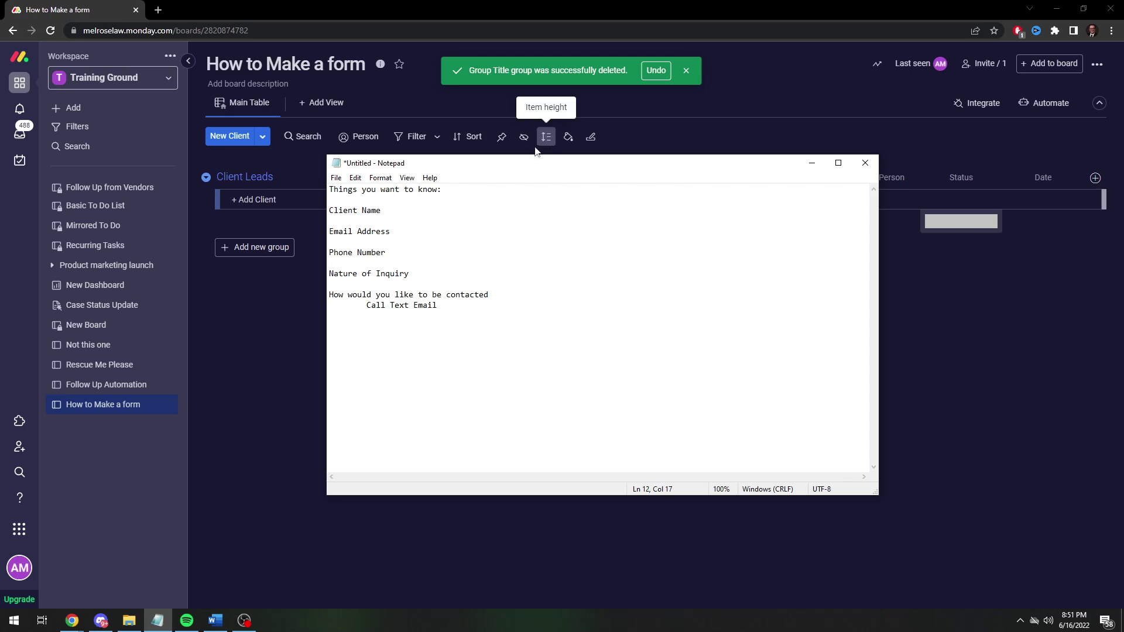
drag(467, 169, 473, 171)
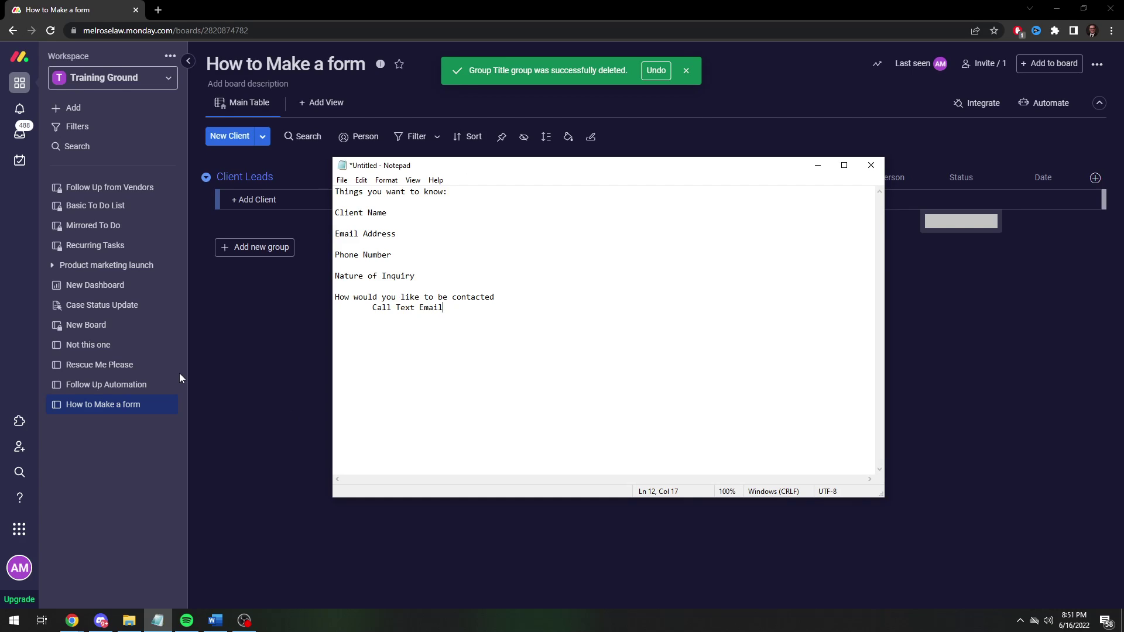
mouse_move(168, 368)
drag(669, 172, 550, 203)
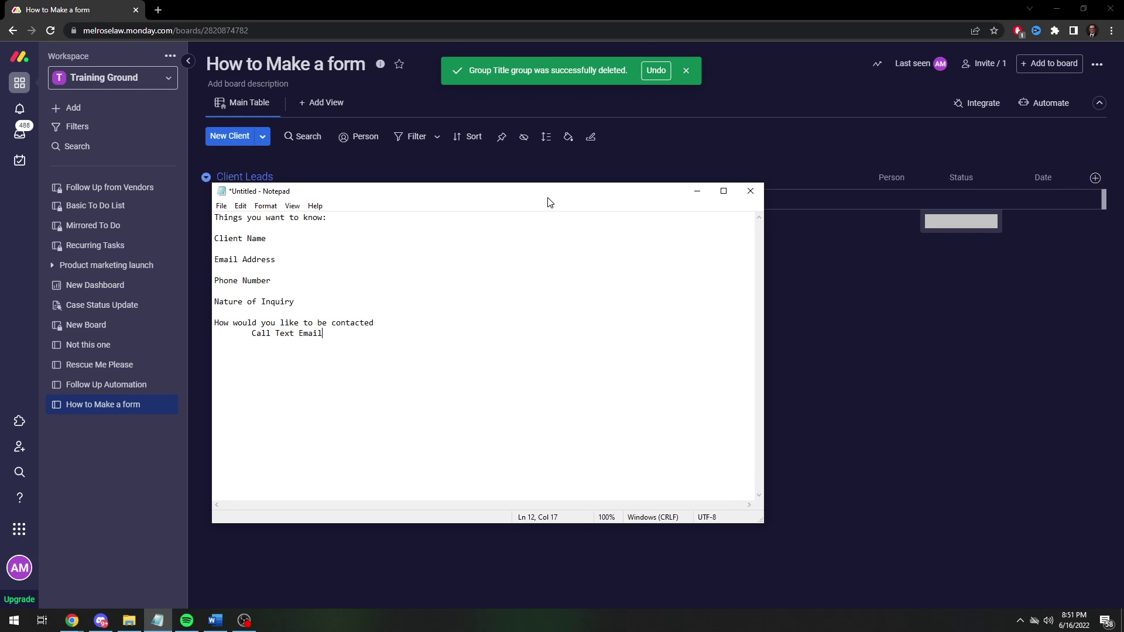
key(alt+Tab)
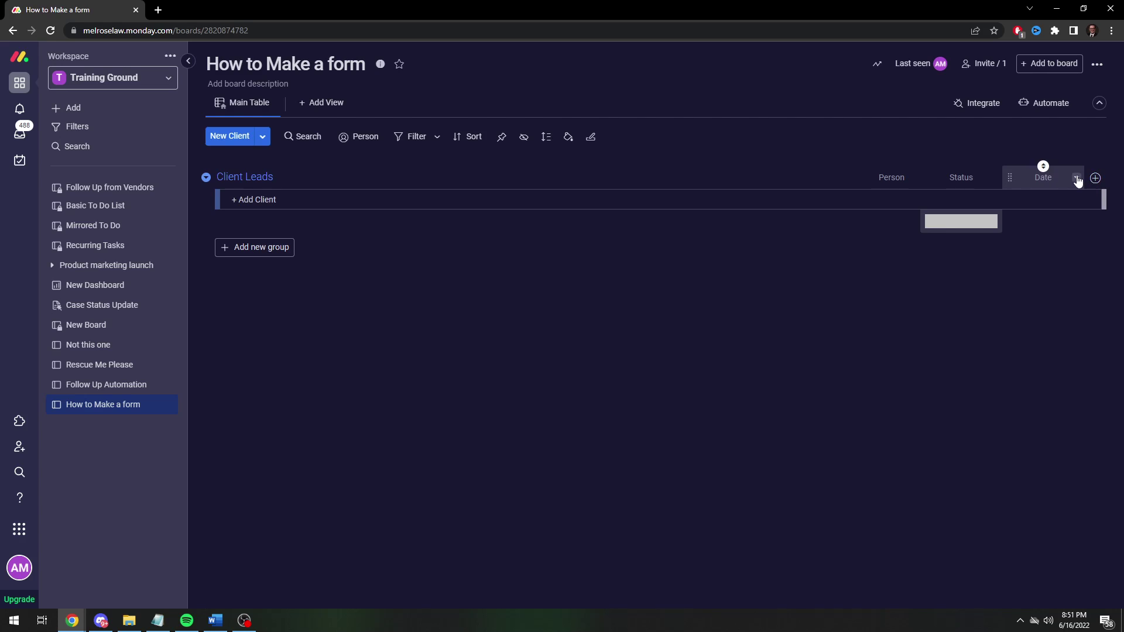
Delete the Date, Status and Person columns from the Client Leads group.
click(1077, 178)
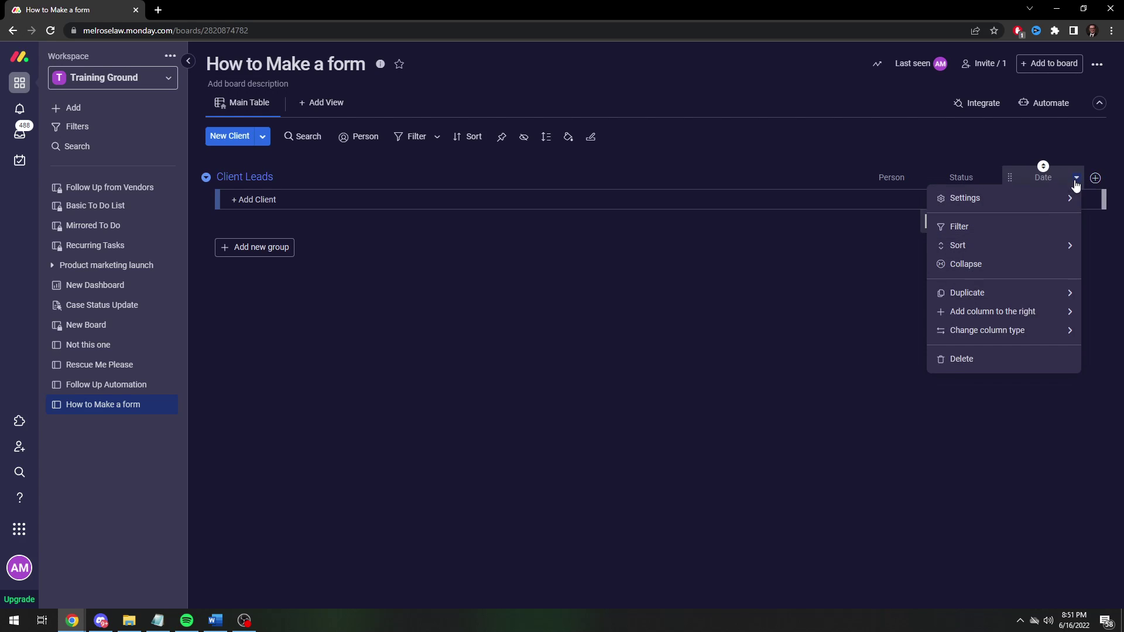
click(984, 358)
click(702, 134)
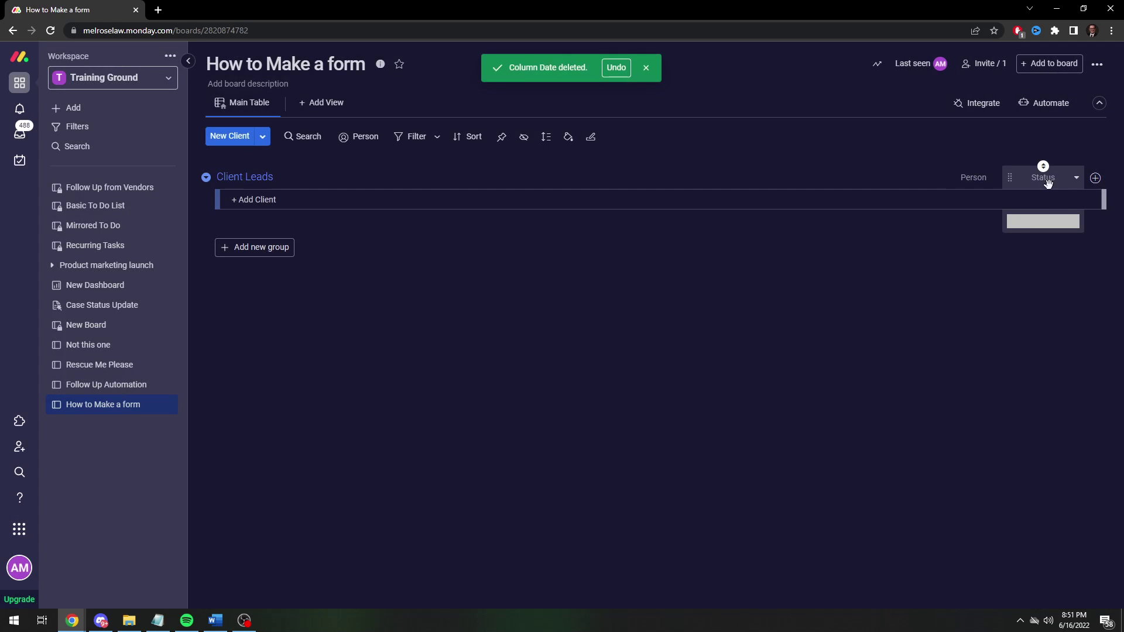
click(1076, 177)
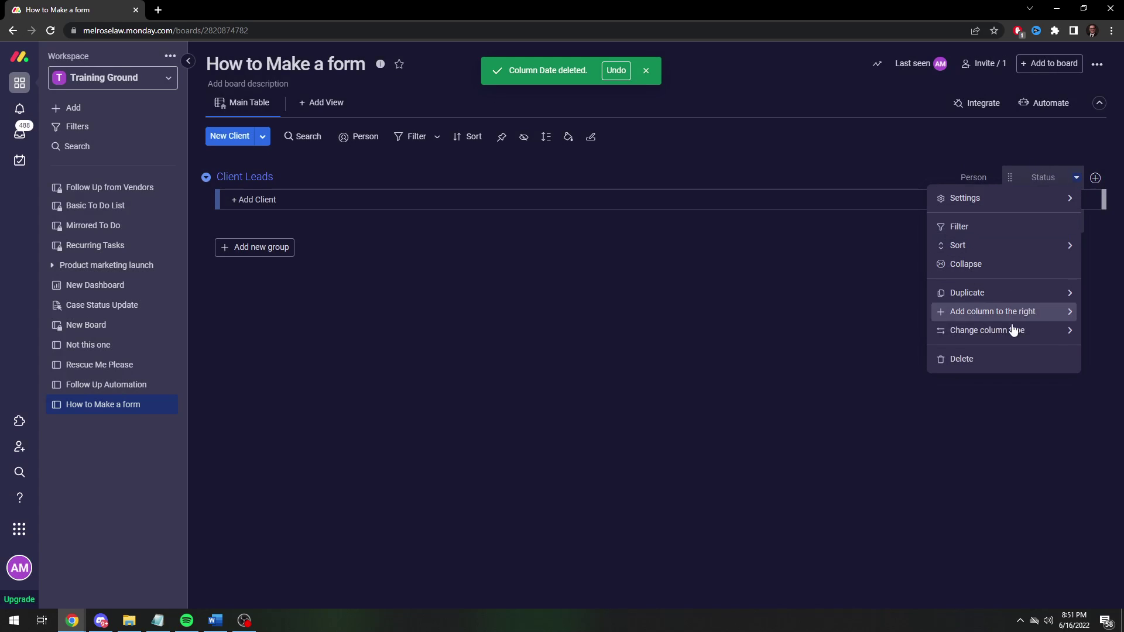
click(1004, 359)
click(705, 134)
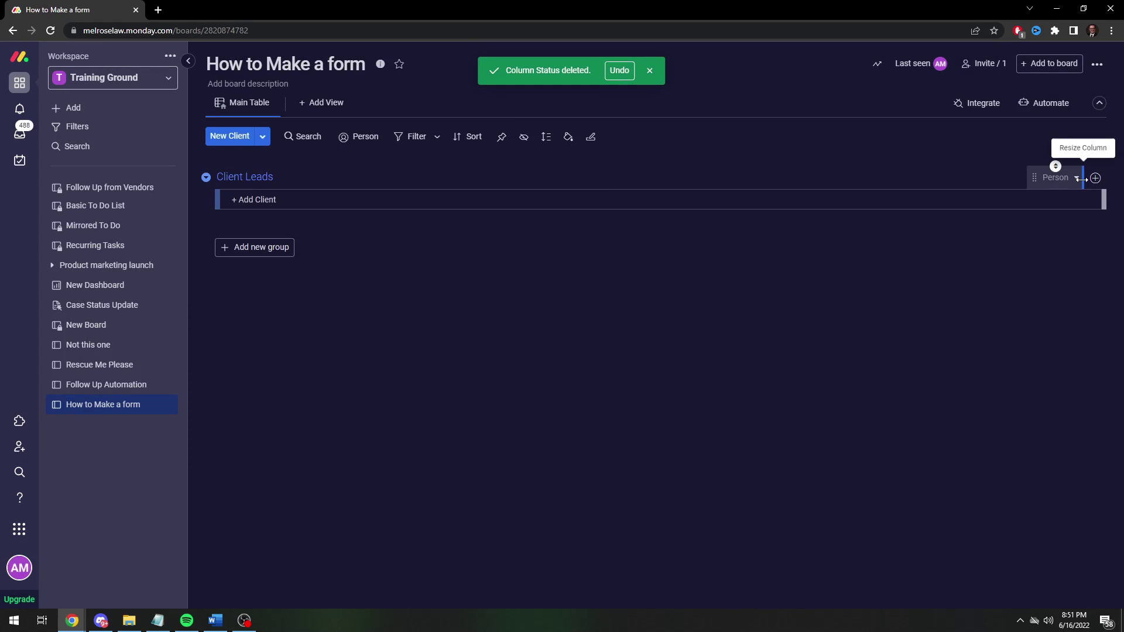
click(1075, 177)
click(992, 361)
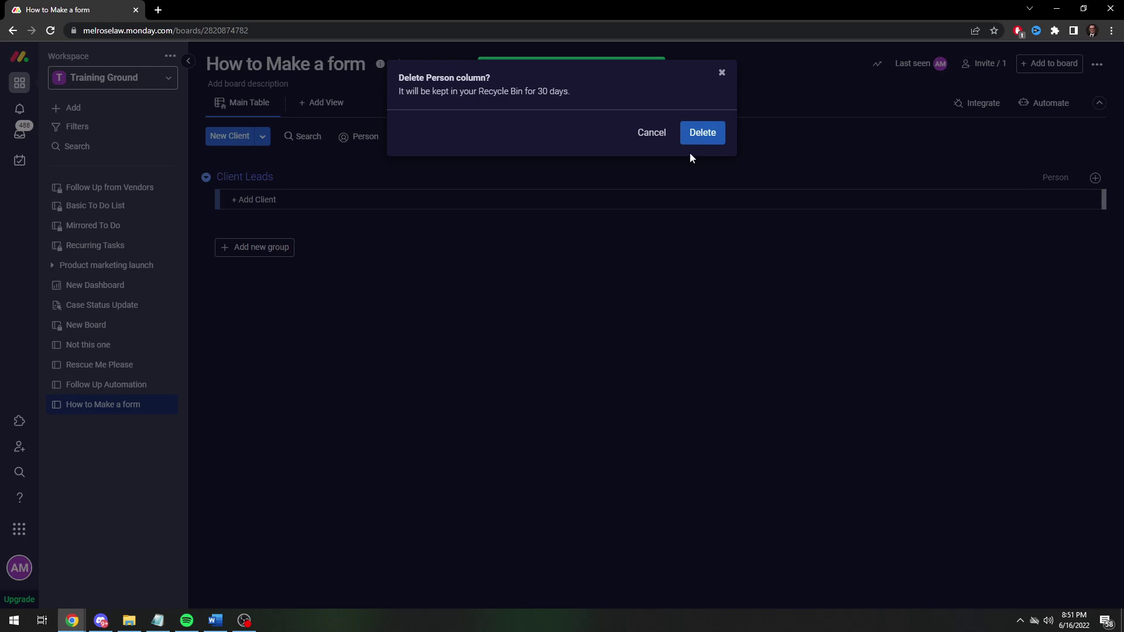
click(709, 136)
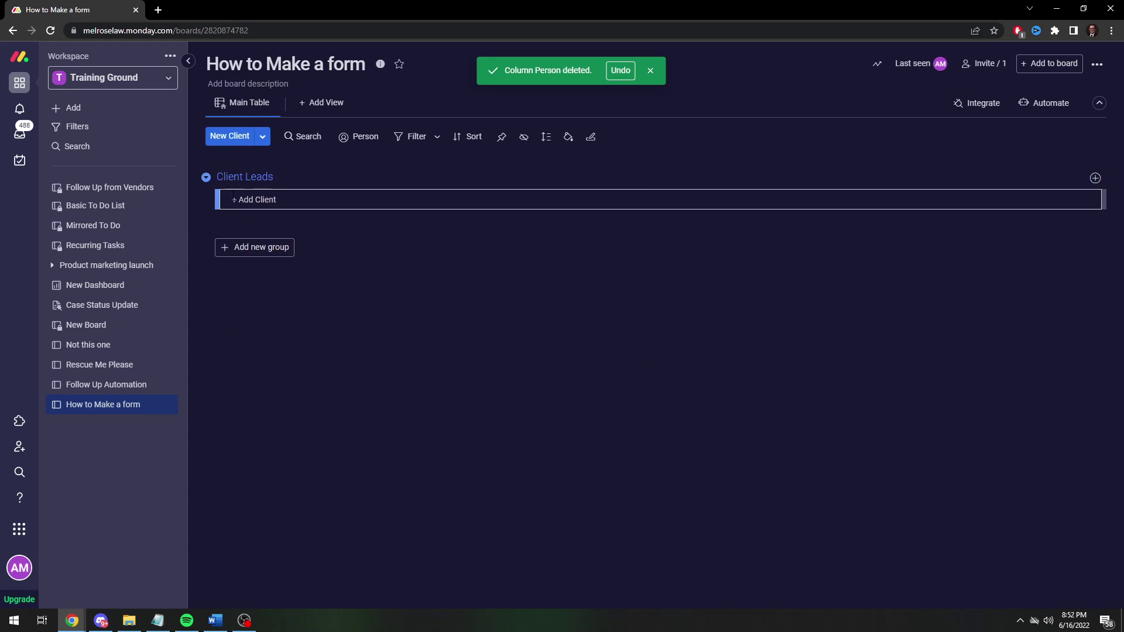
click(463, 199)
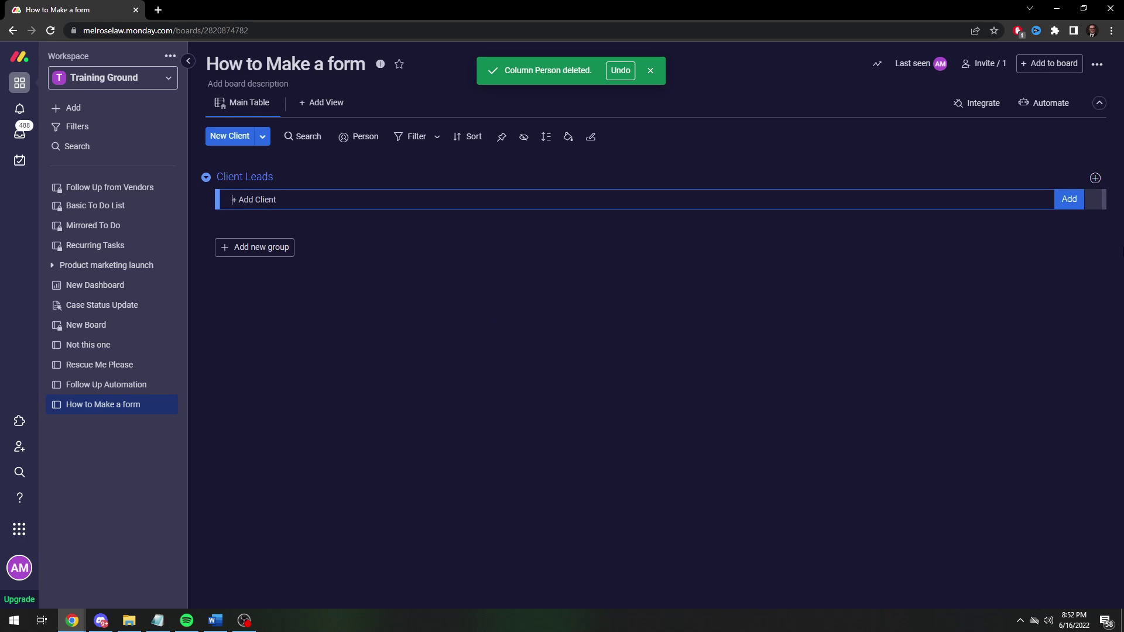
Add two Text columns named 'Email Address' and 'Phone Number'.
click(1095, 179)
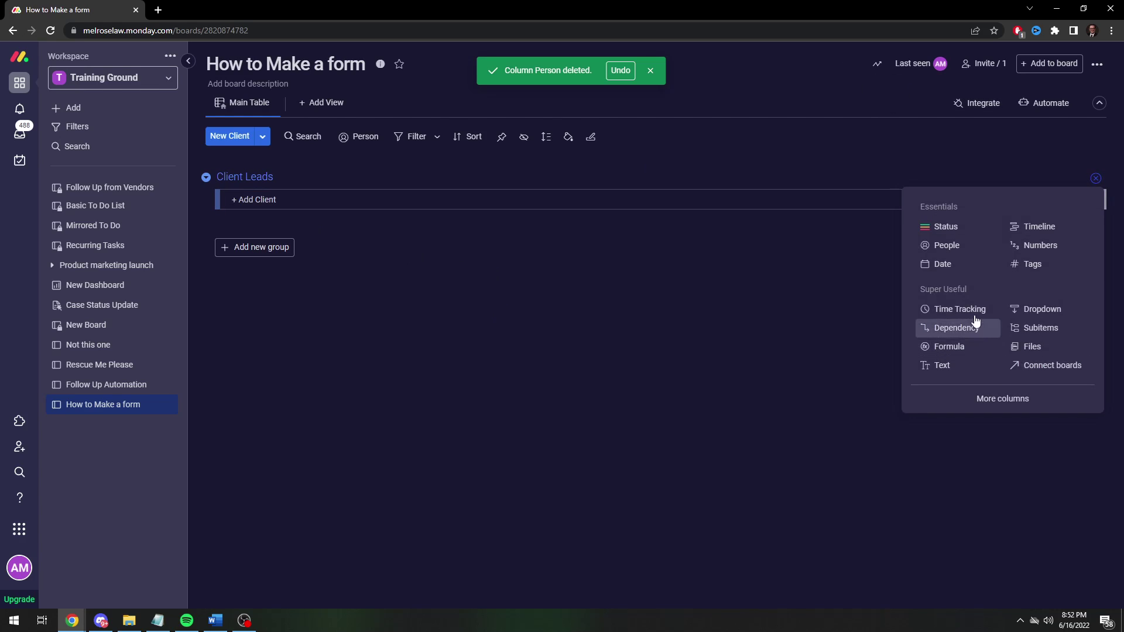
click(942, 365)
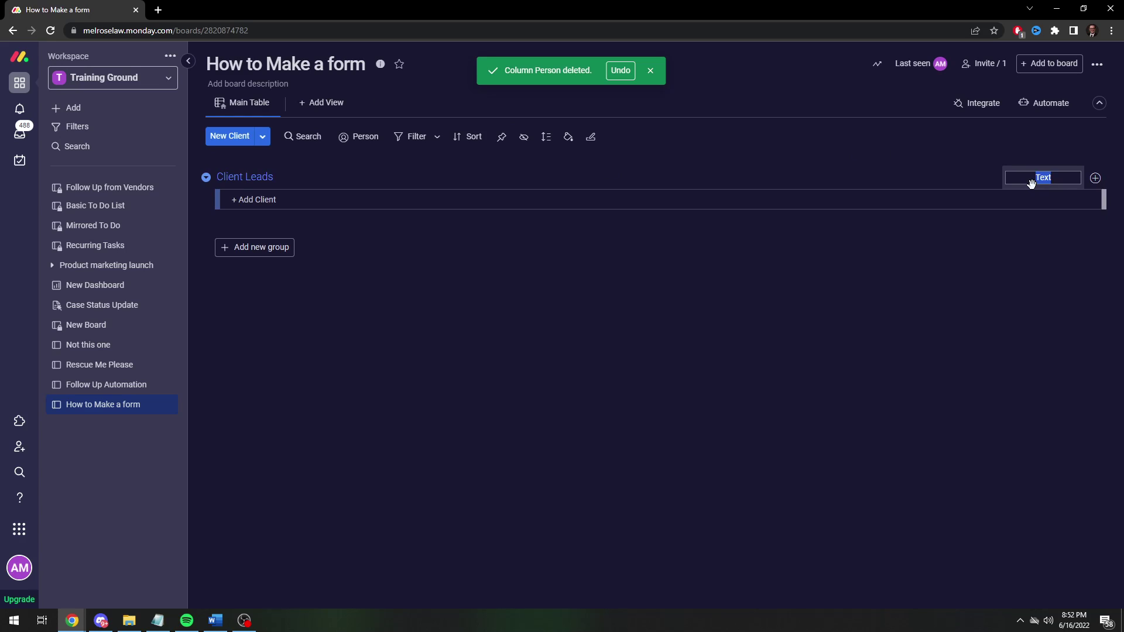
text(Email Address)
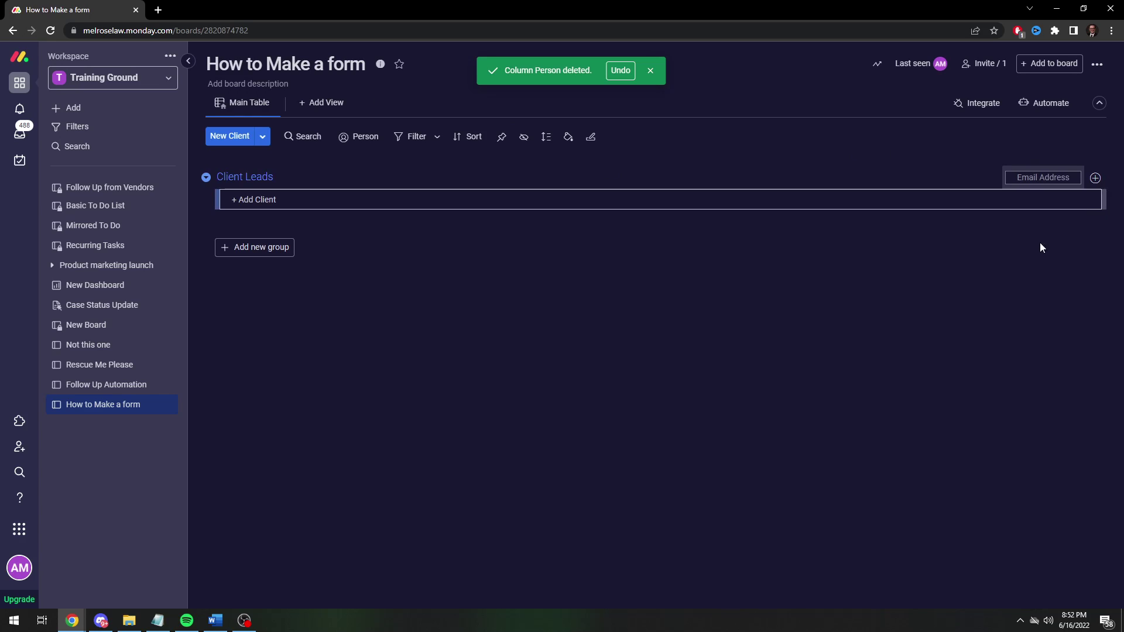
click(1095, 177)
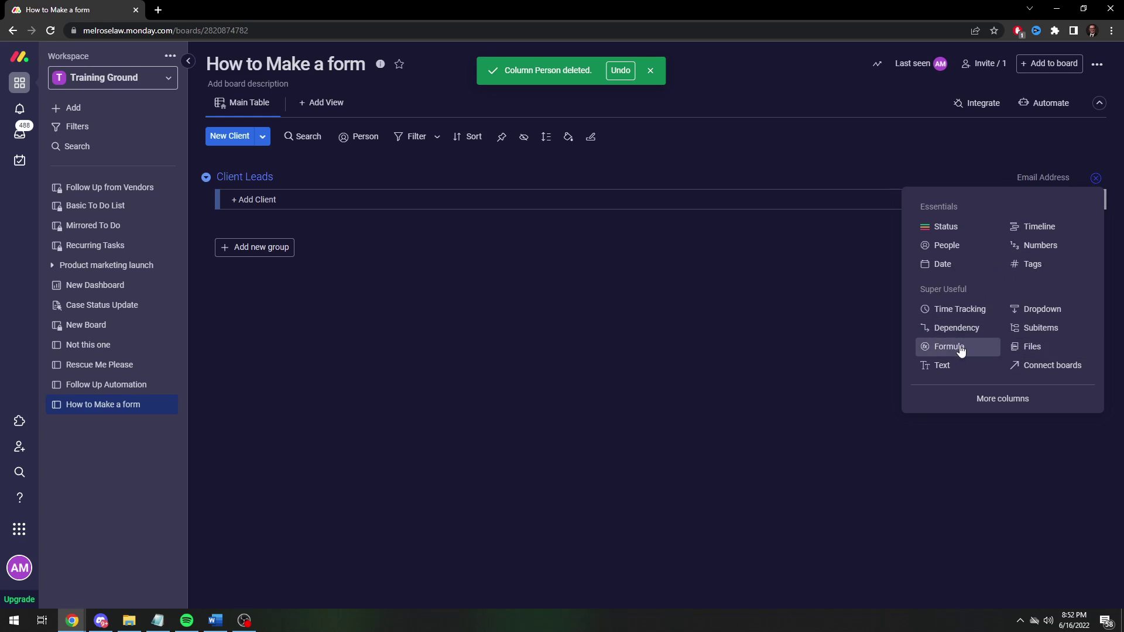
click(931, 368)
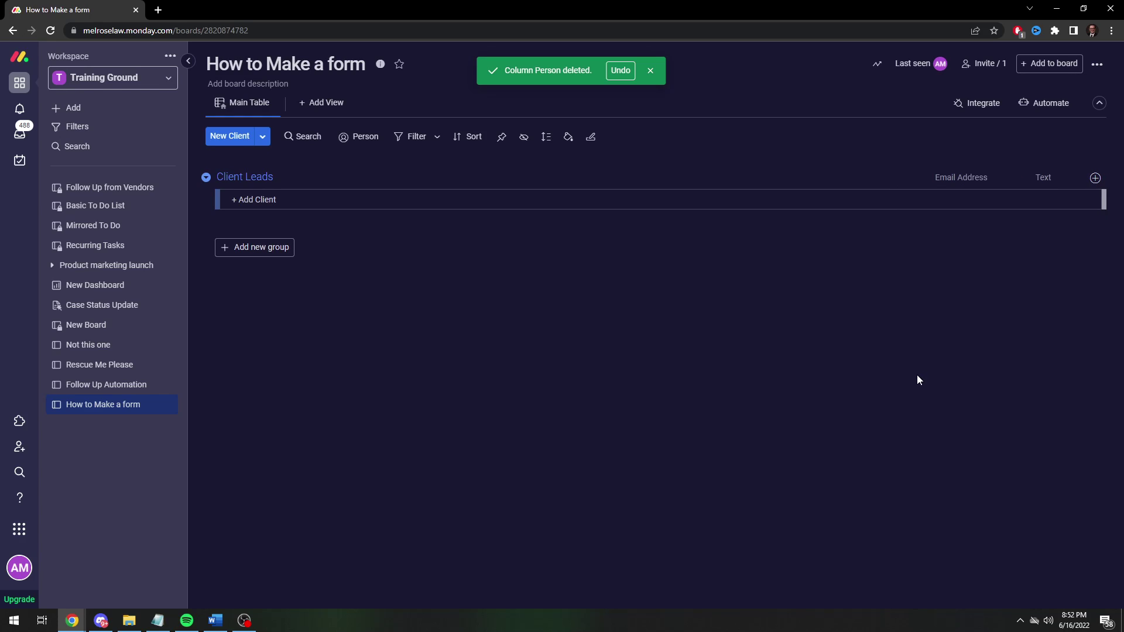
click(1031, 177)
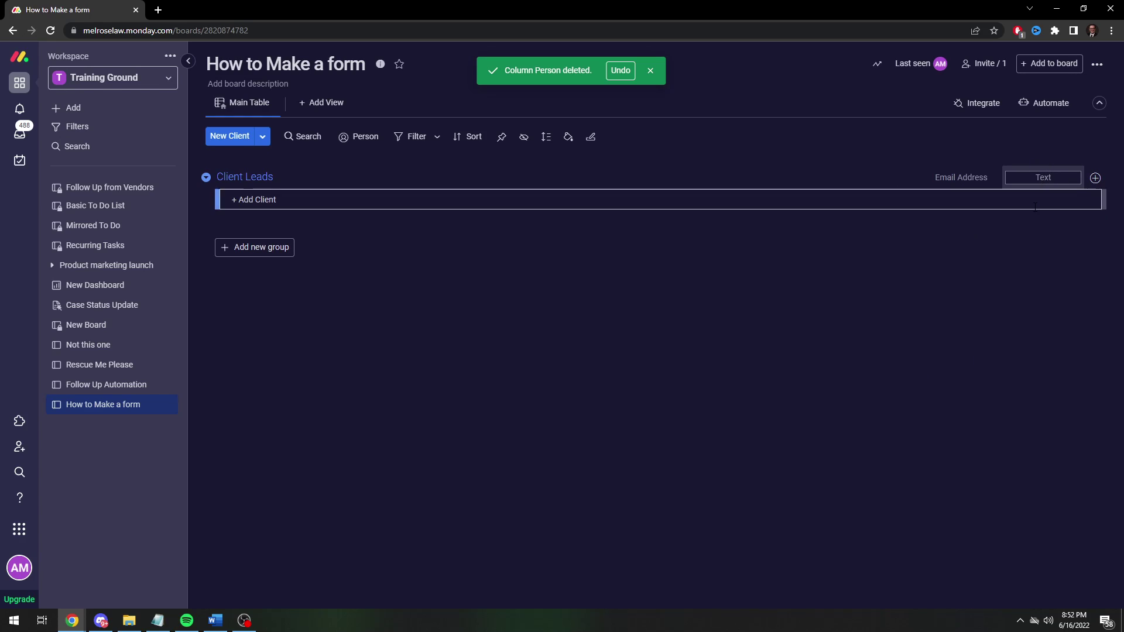
text(Phone Number)
key(Return)
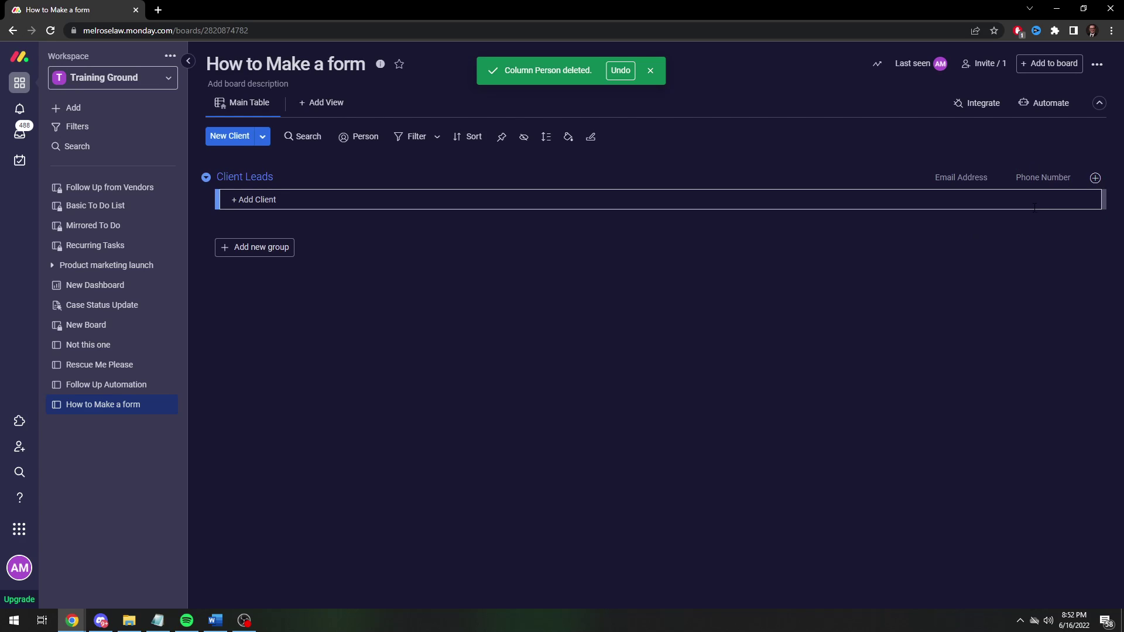
Add a 'Nature of Inquiry' column after Phone Number.
click(1095, 177)
click(939, 368)
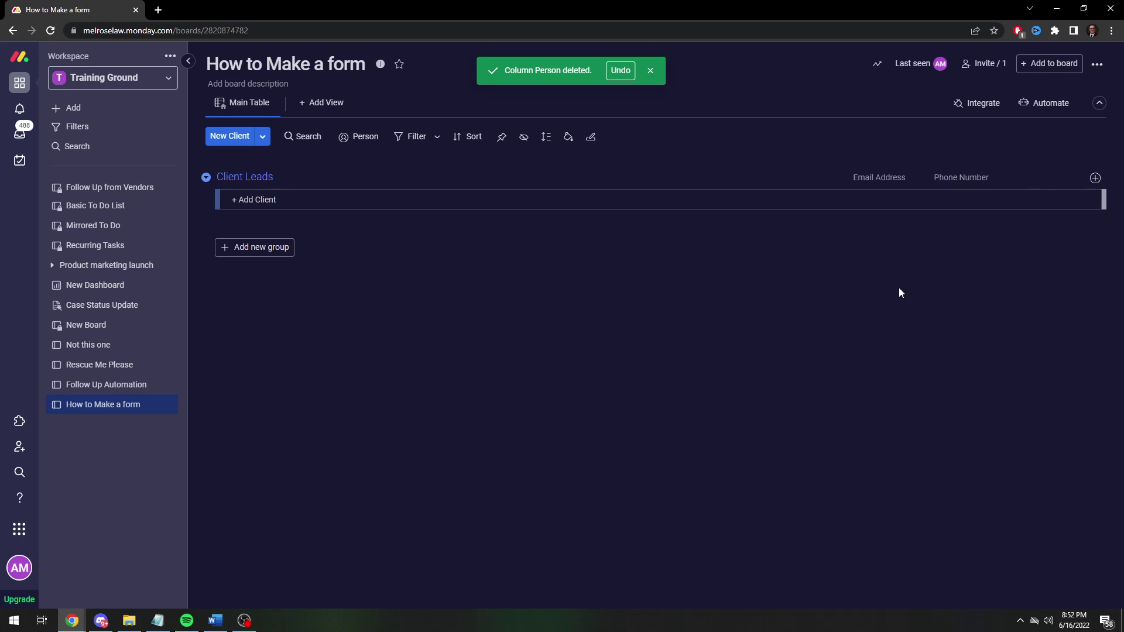
click(1042, 178)
text(N)
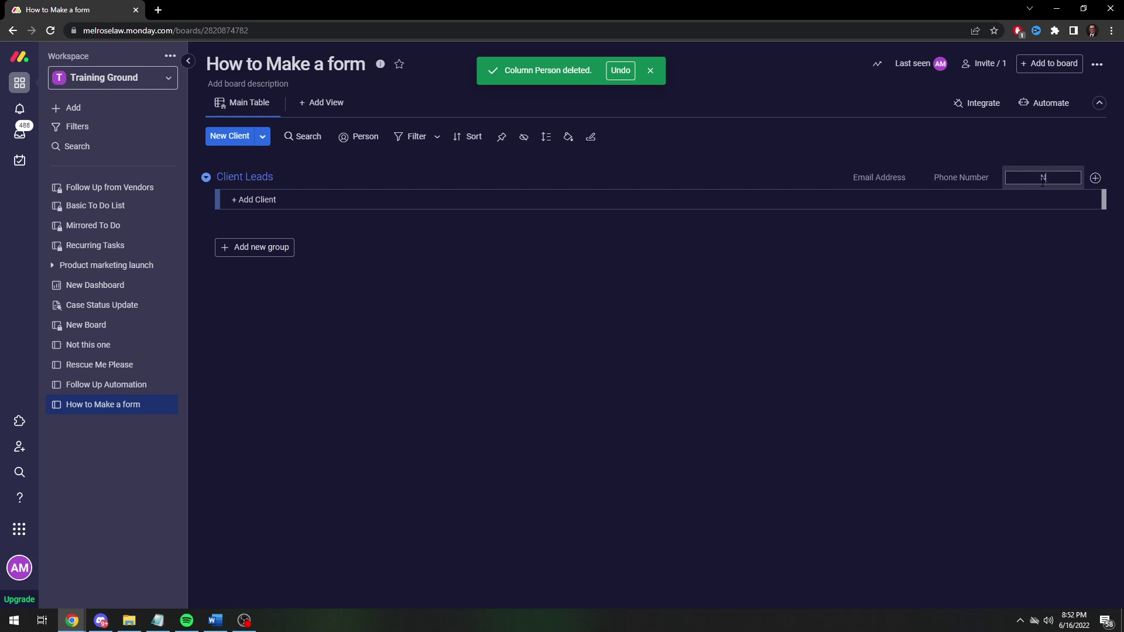
text(ature of Inquiry)
key(Return)
Remove the extra Text column and add a Status column to the table.
click(1095, 177)
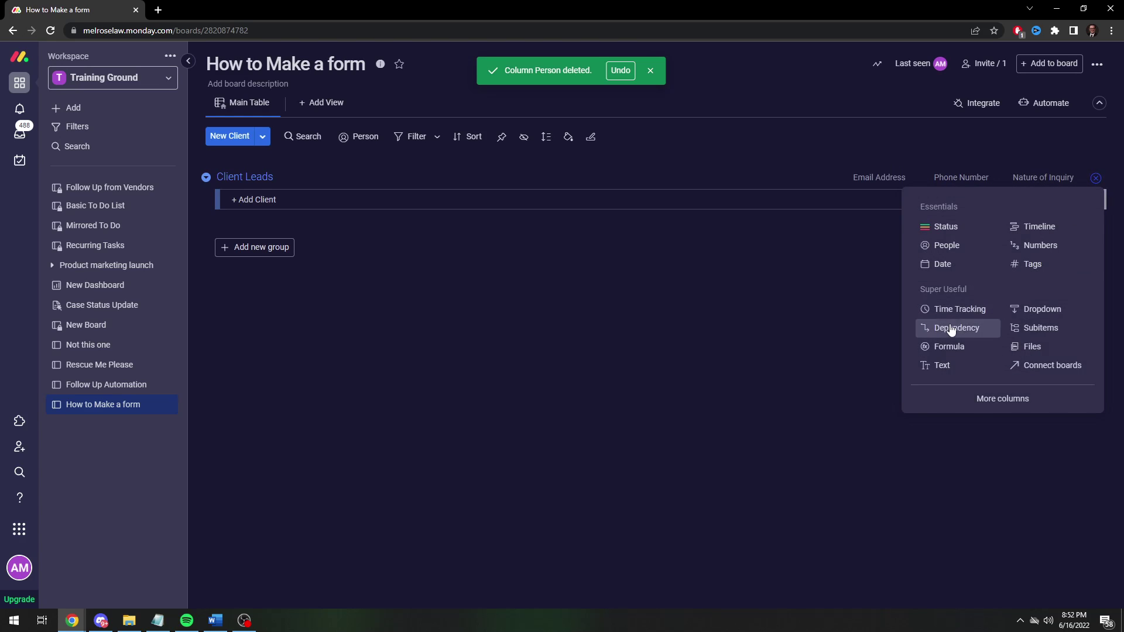
click(939, 366)
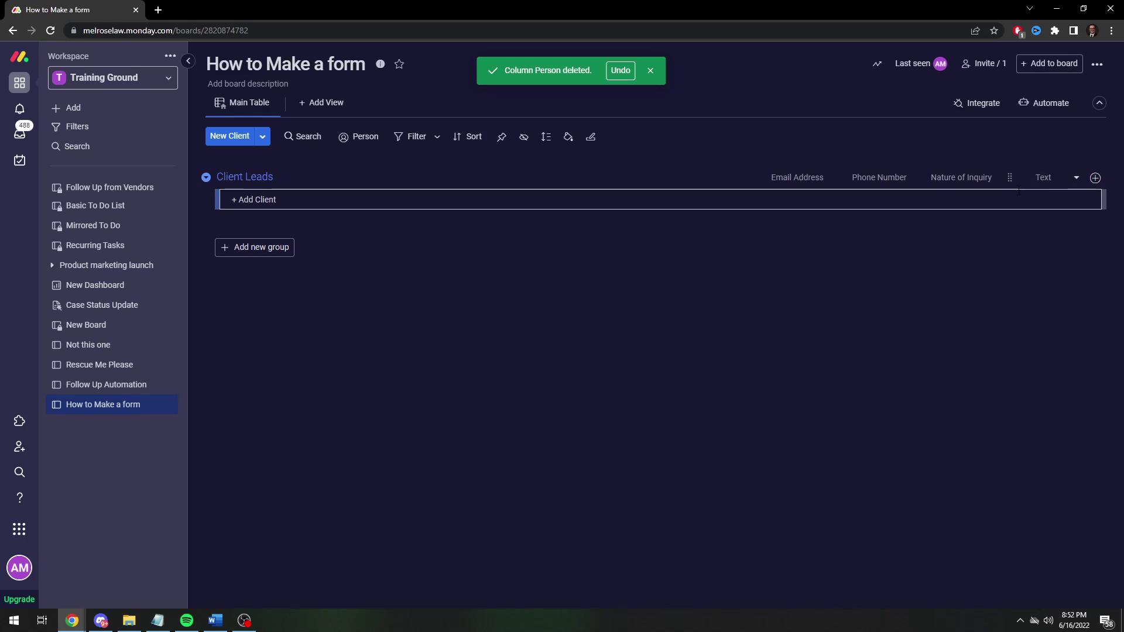
click(1076, 181)
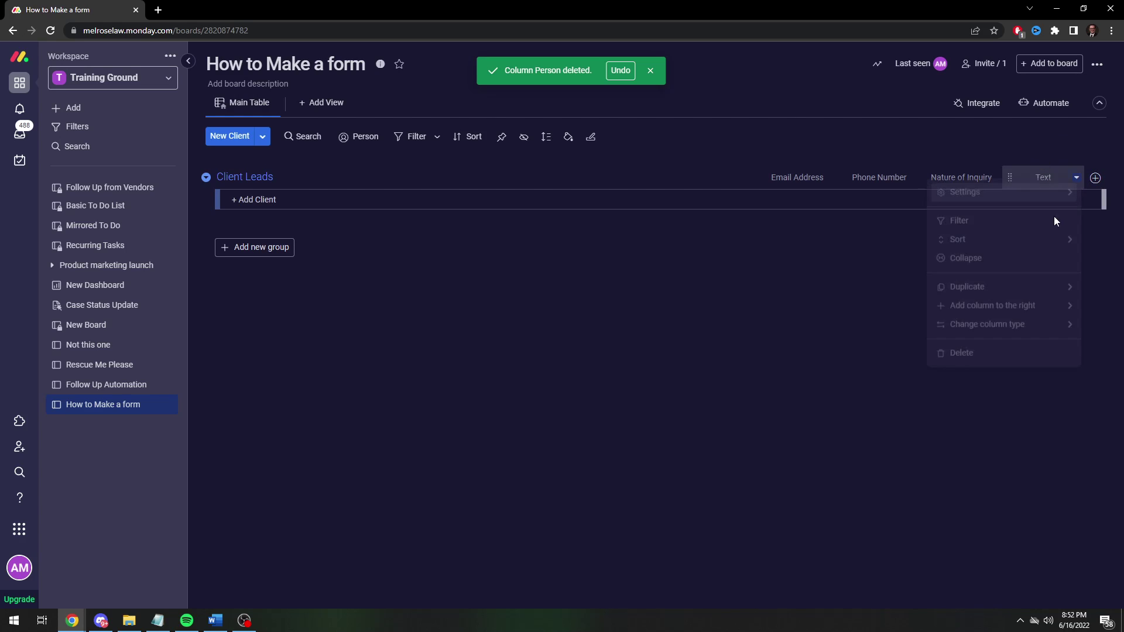
click(1019, 359)
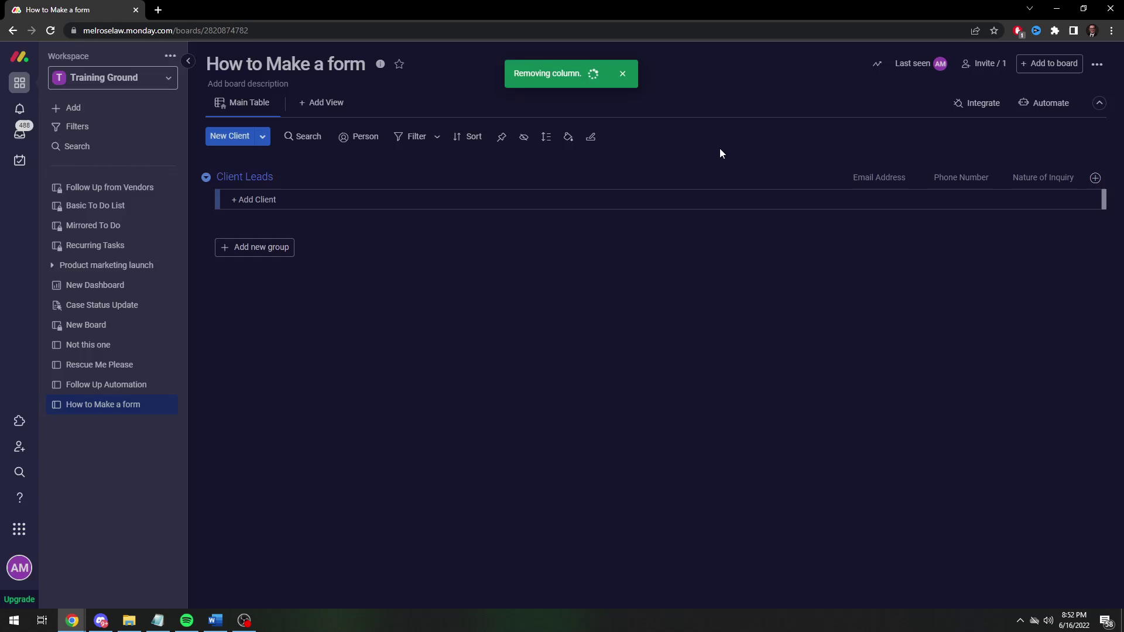
click(1095, 177)
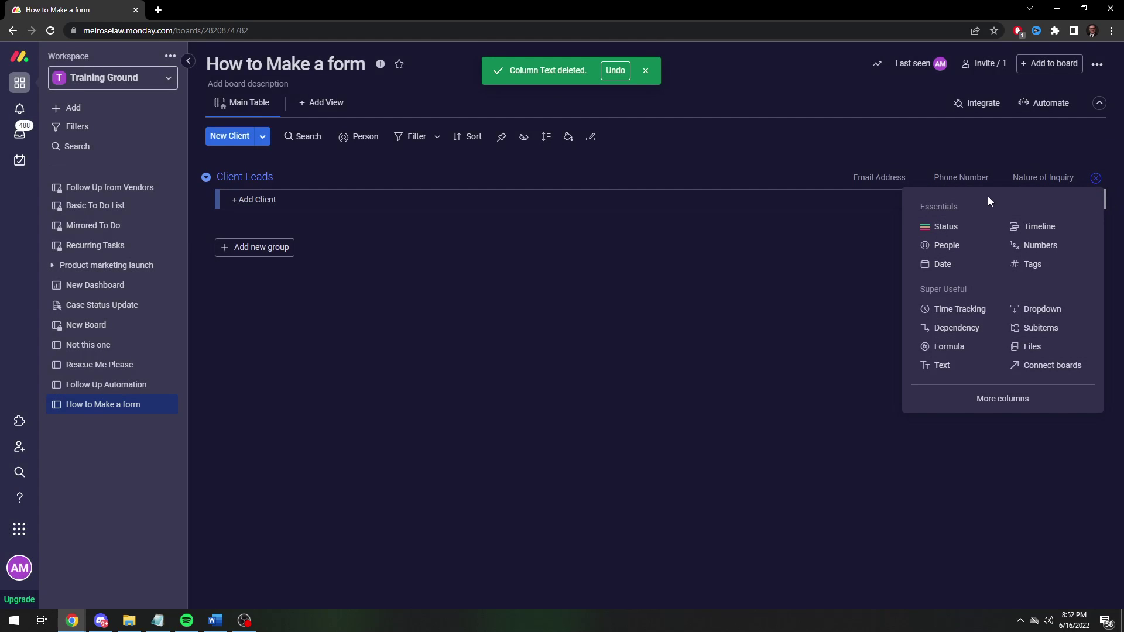
click(948, 233)
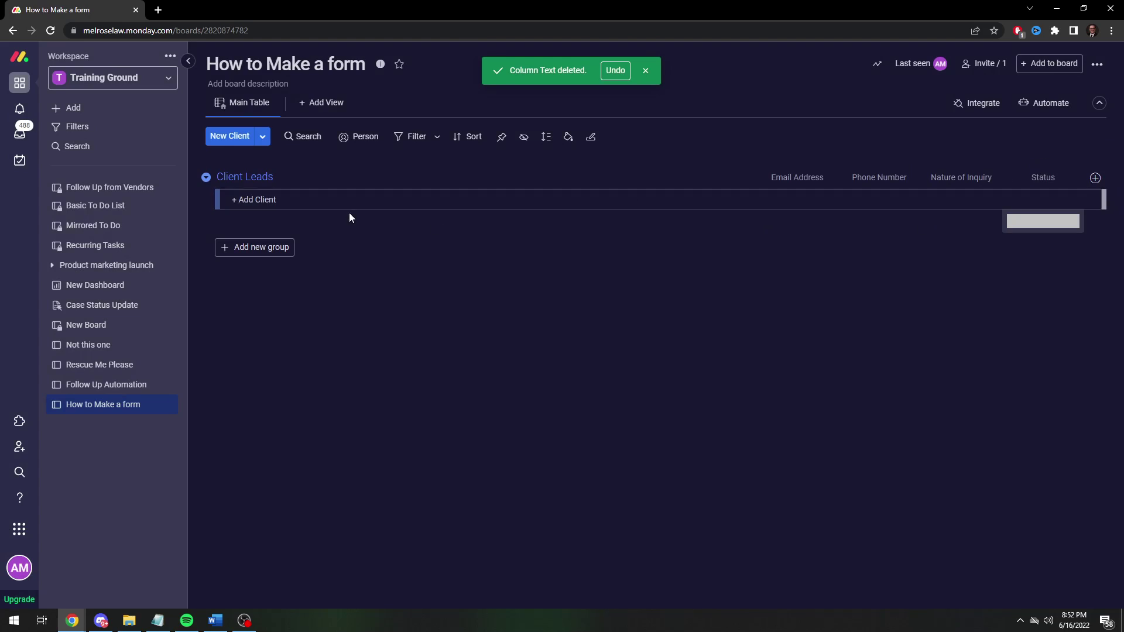
Add a test client row named 'Bob'.
click(292, 199)
text(Bob)
key(Return)
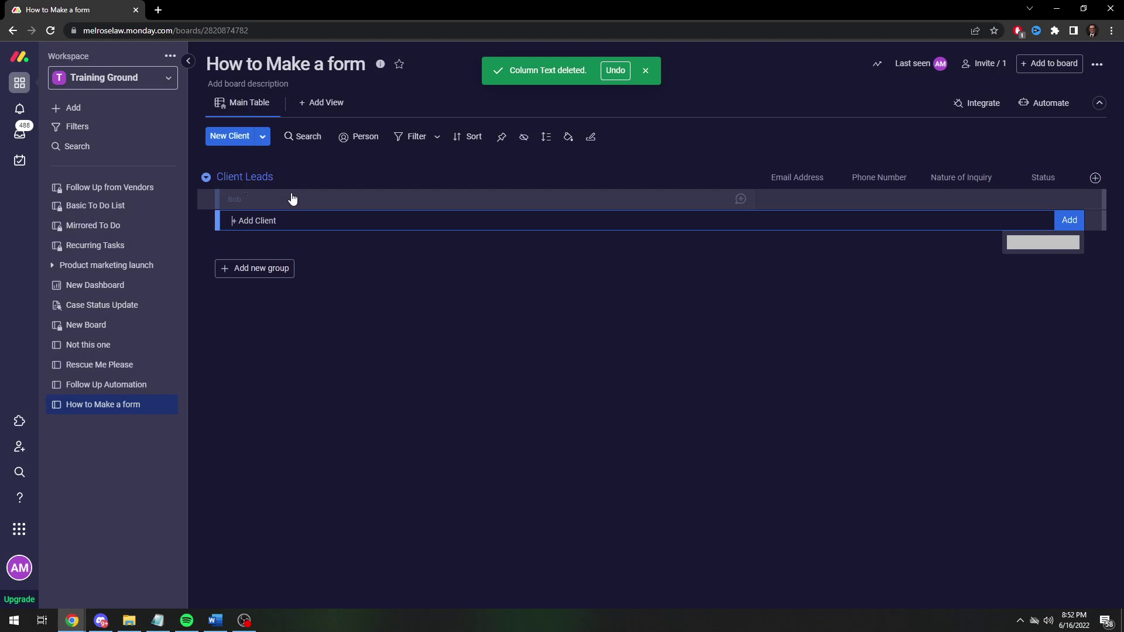
Relabel the Status options as contact methods such as Text, then bring up the view types.
click(1019, 206)
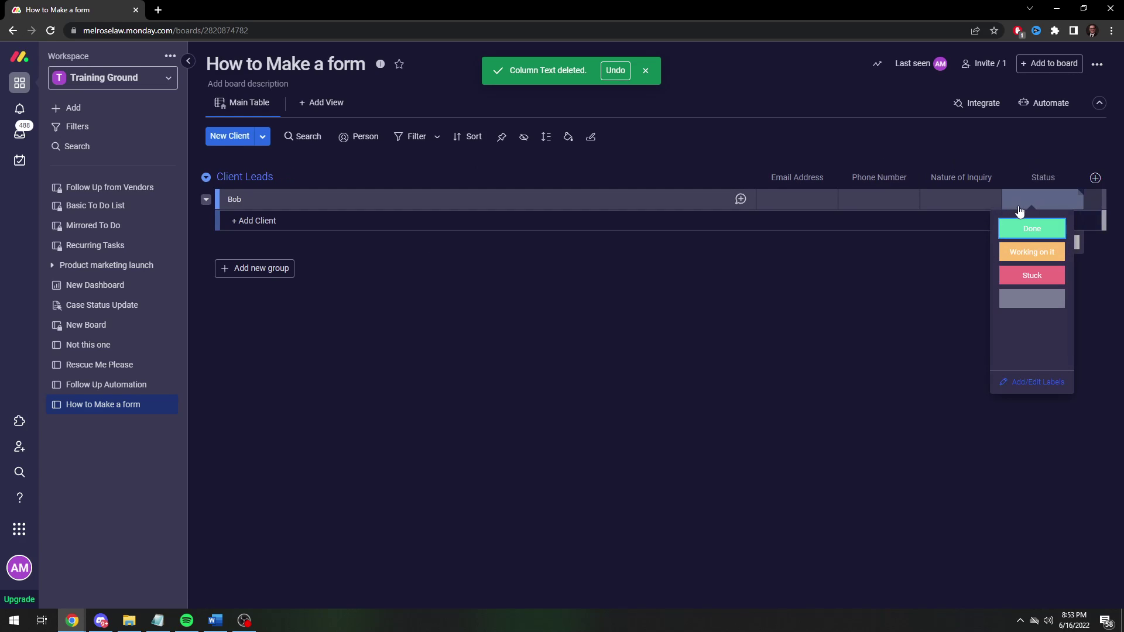
click(1040, 382)
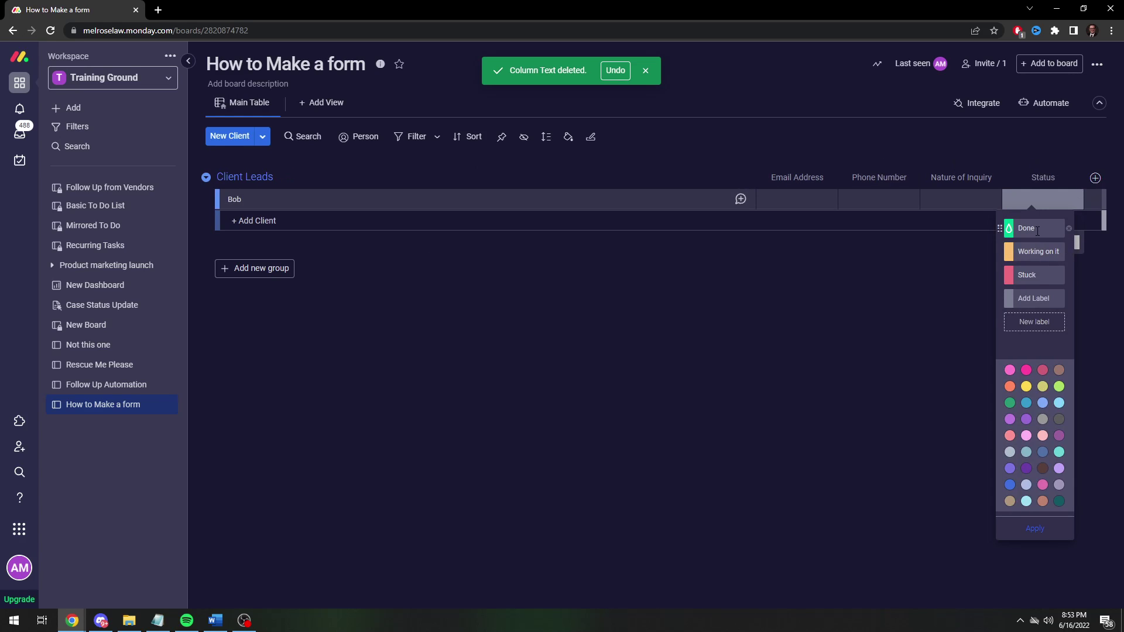
text(Text)
double_click(1030, 253)
key(ctrl+a)
text(T)
double_click(1023, 276)
text(E)
click(912, 318)
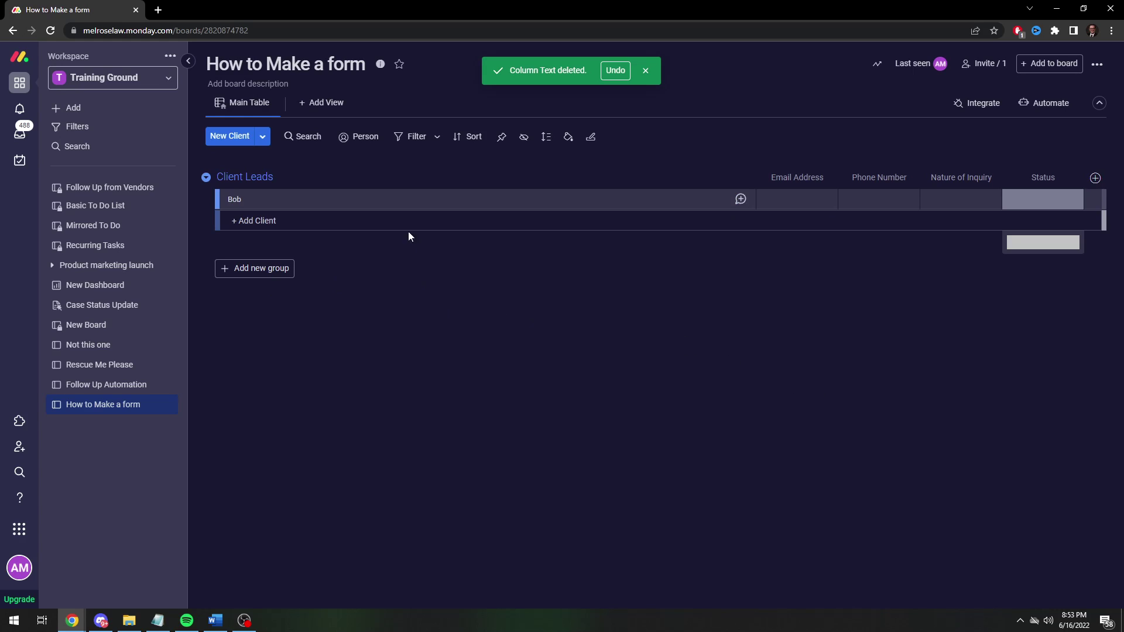
click(645, 70)
click(323, 102)
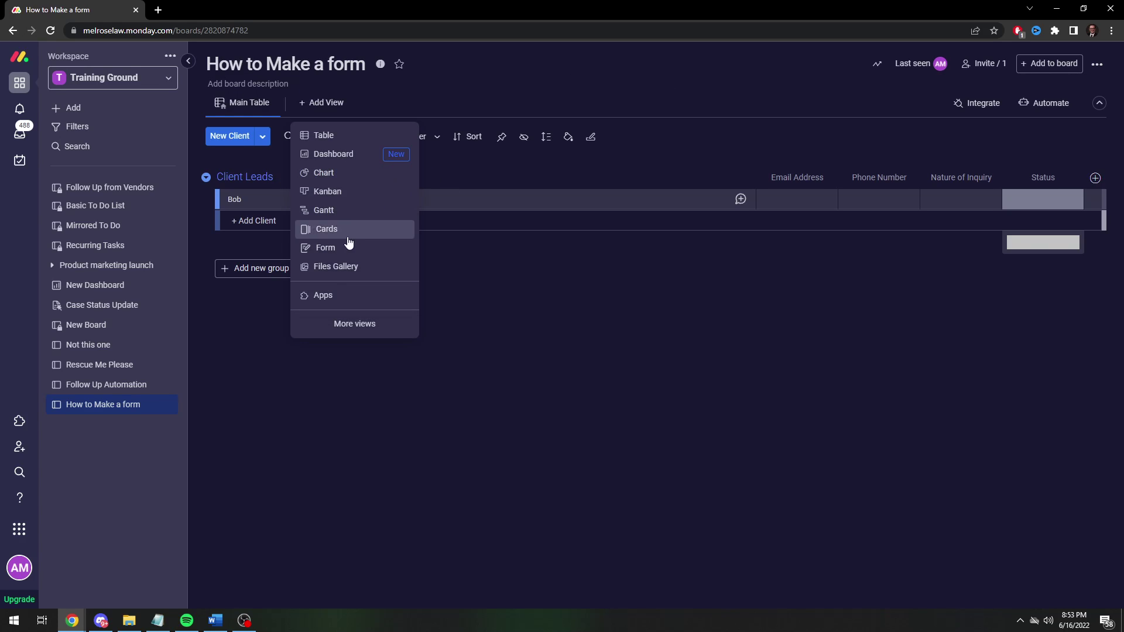
Add a Form view keeping the name 'Form', review its five fields, and start editing it.
click(318, 249)
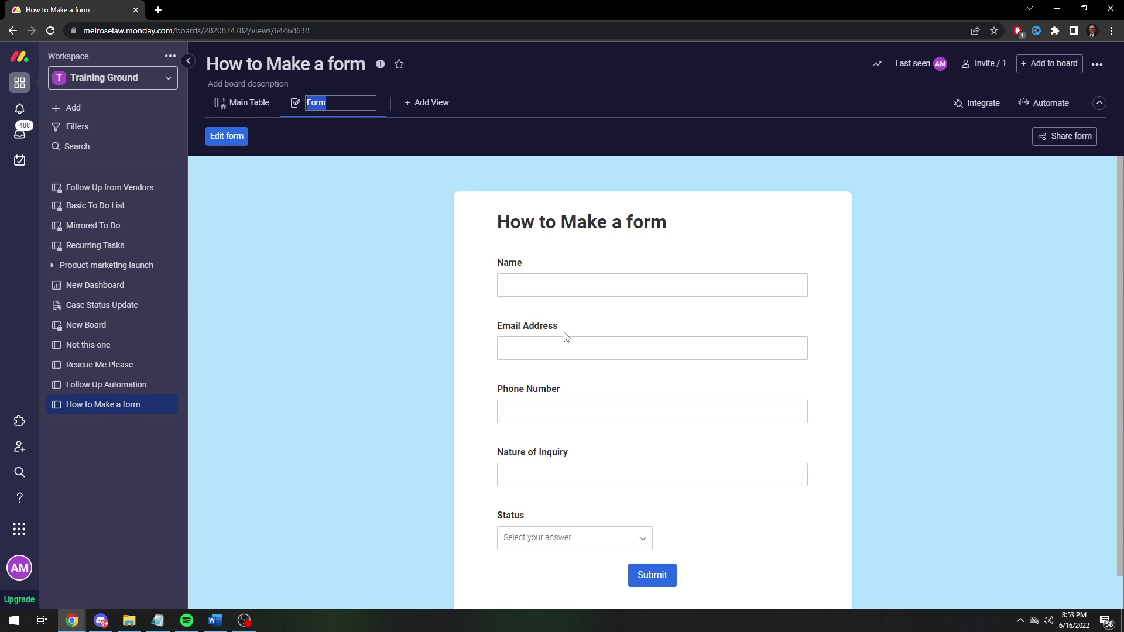
key(Return)
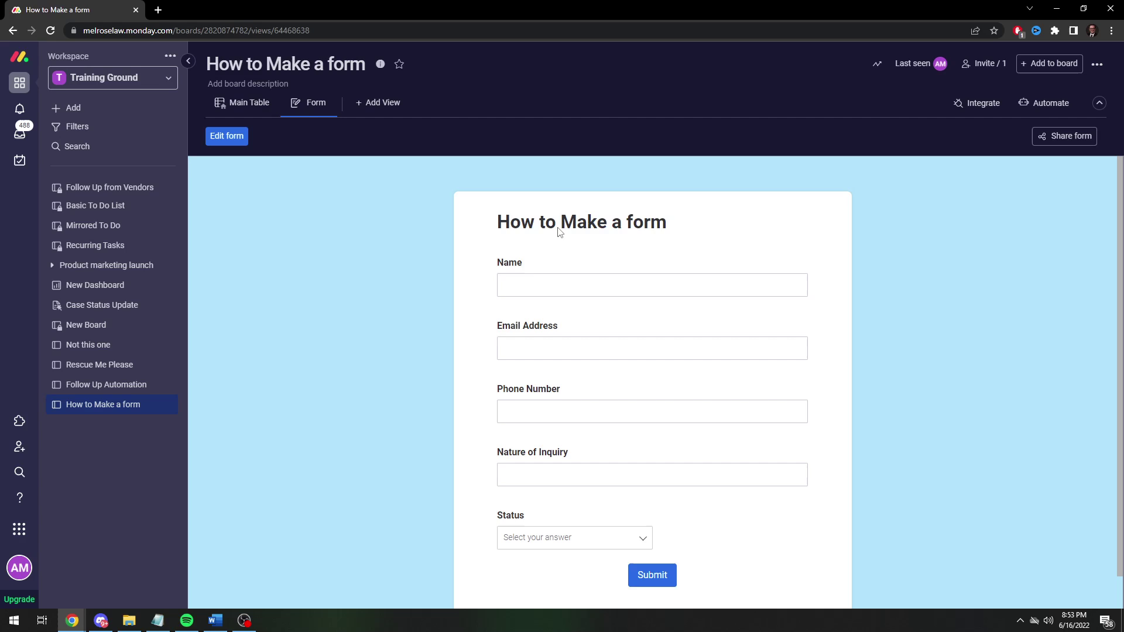
scroll(694, 397, down, 1)
scroll(688, 378, up, 1)
scroll(559, 369, down, 1)
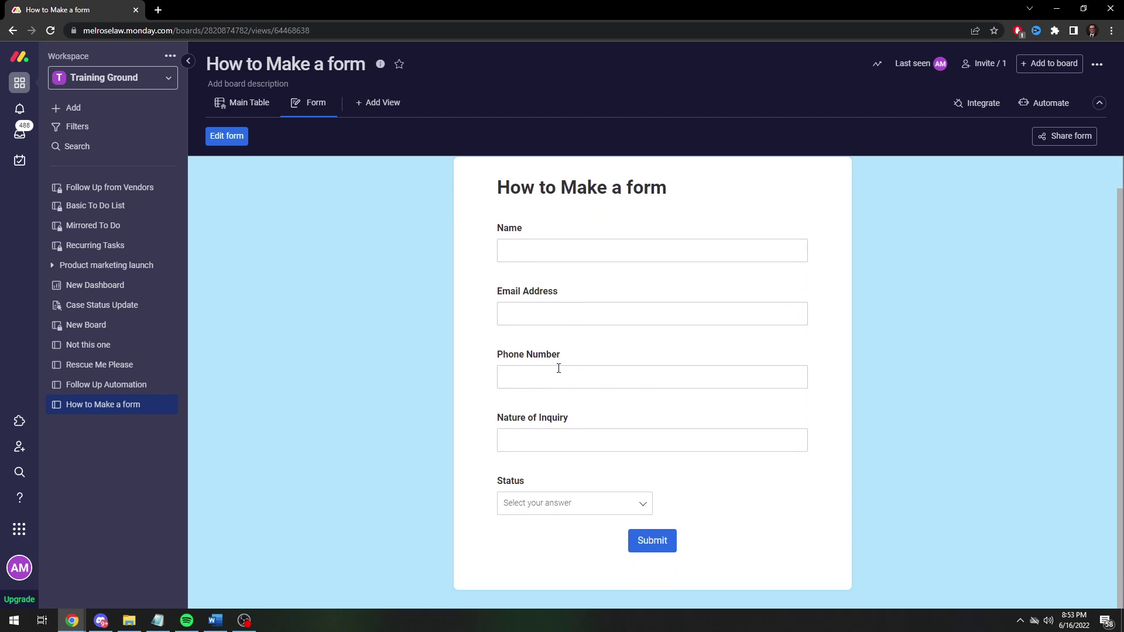
scroll(542, 426, up, 1)
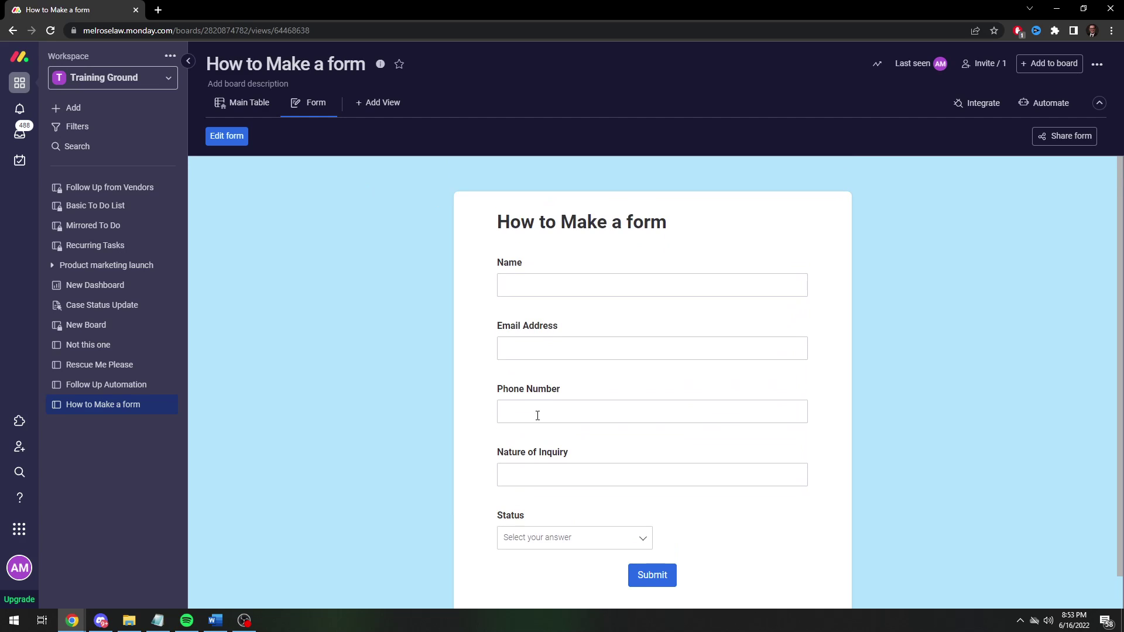
scroll(575, 423, down, 1)
scroll(608, 452, up, 1)
scroll(574, 432, down, 1)
scroll(565, 386, up, 1)
click(232, 141)
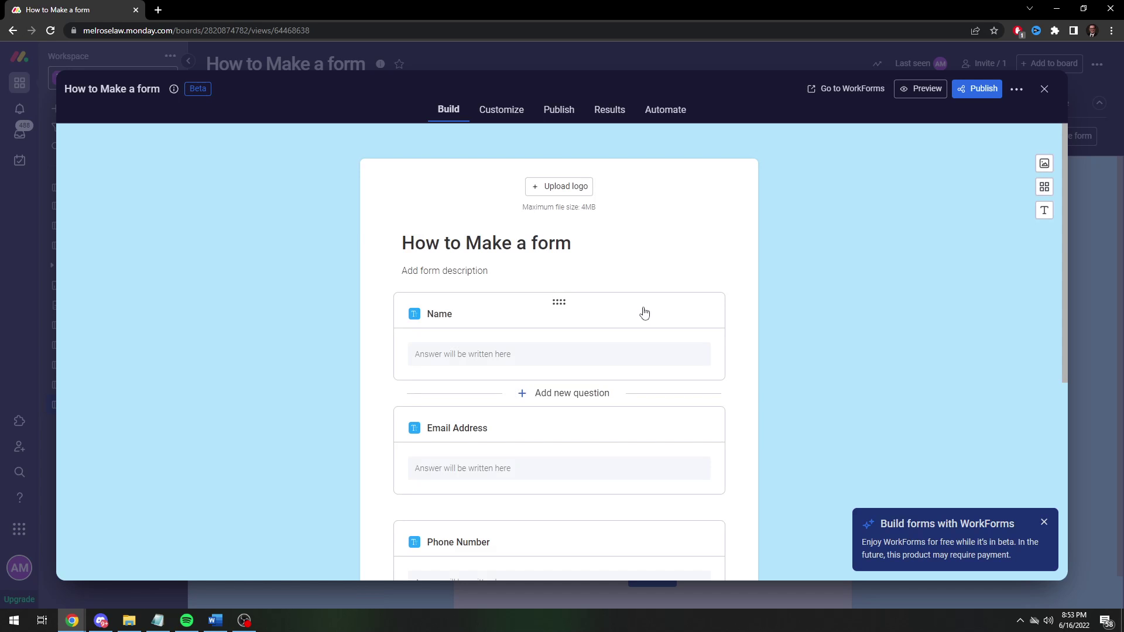
Retitle the form 'Contact Me!' and rename the Name question to 'Your Name'.
click(474, 244)
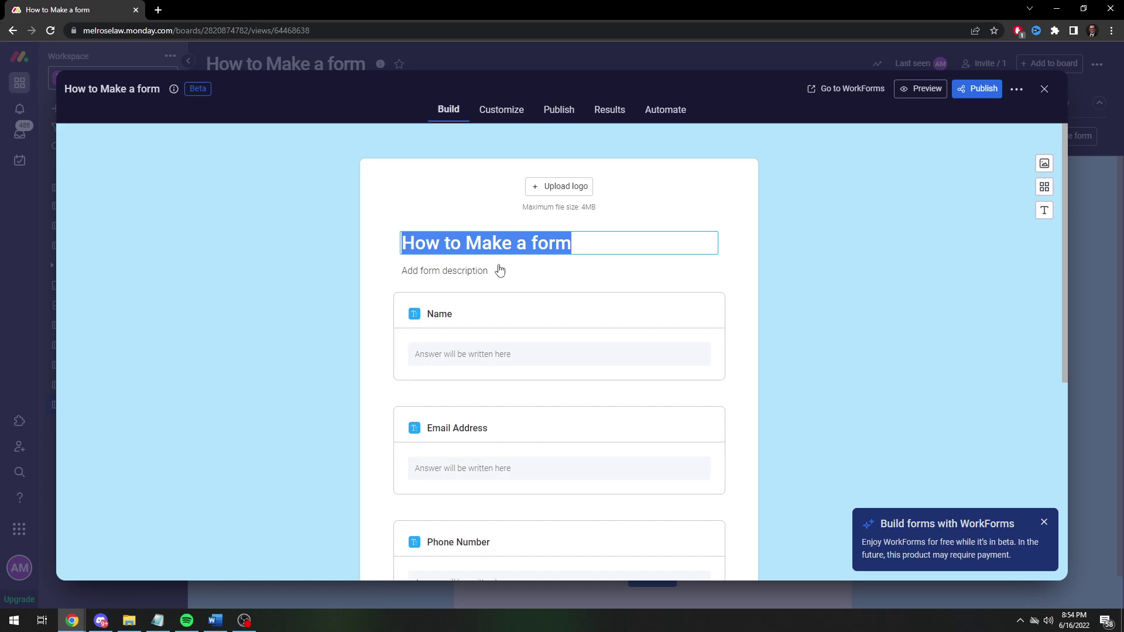
text(Cli)
key(BackSpace)
key(BackSpace)
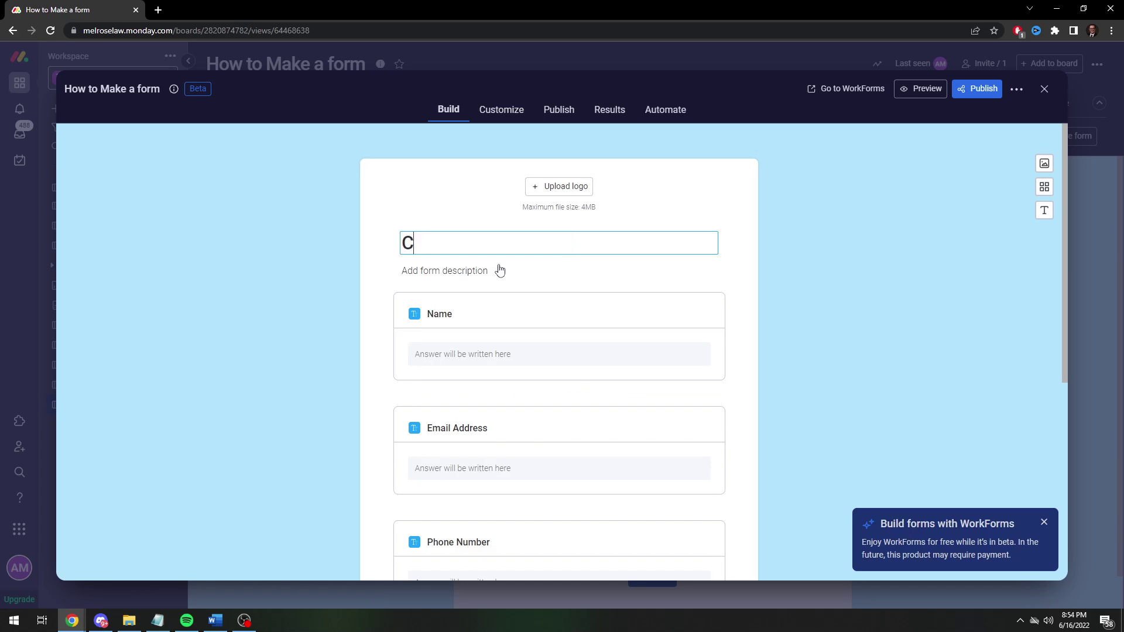
key(BackSpace)
text(new)
key(BackSpace)
key(BackSpace)
text(Contact Me!)
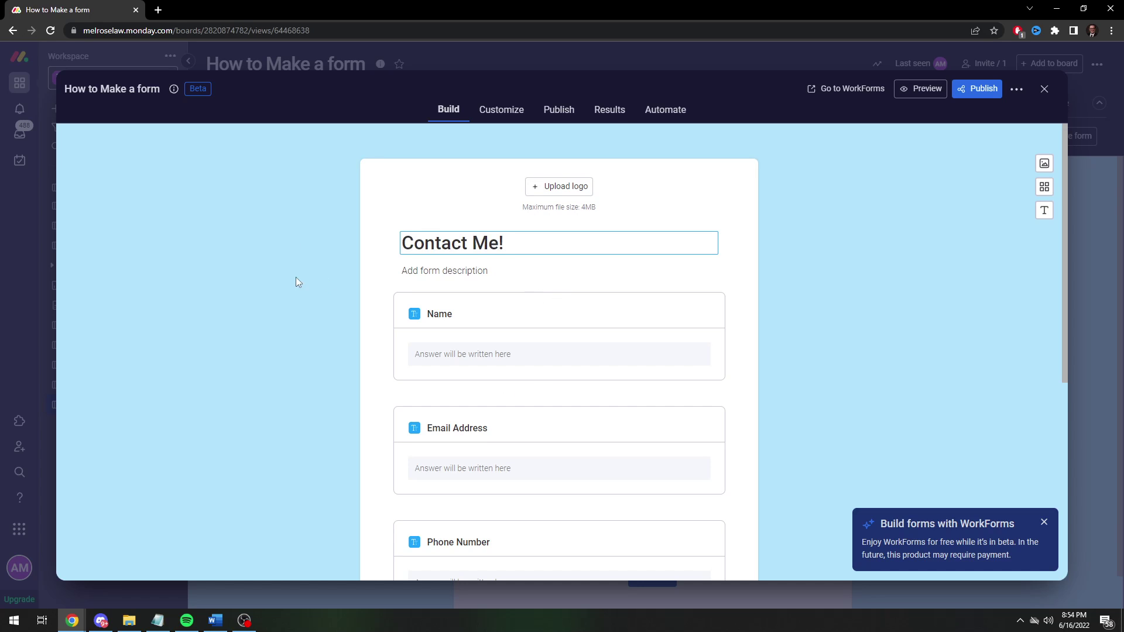
click(417, 315)
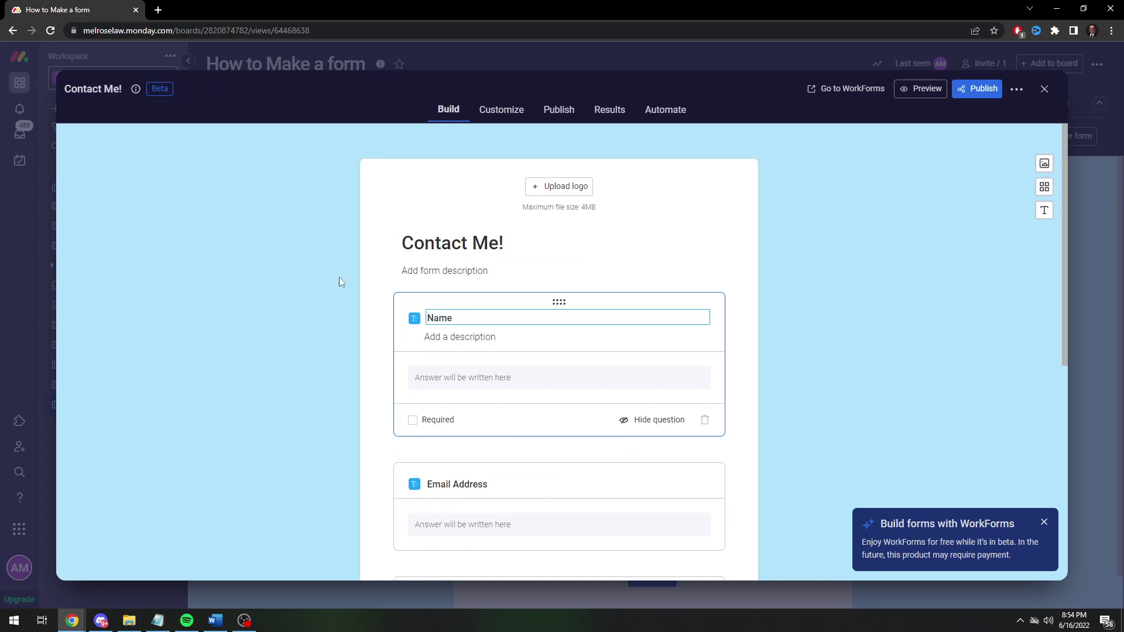
key(BackSpace)
key(BackSpace)
key(BackSpace)
text(Your Name)
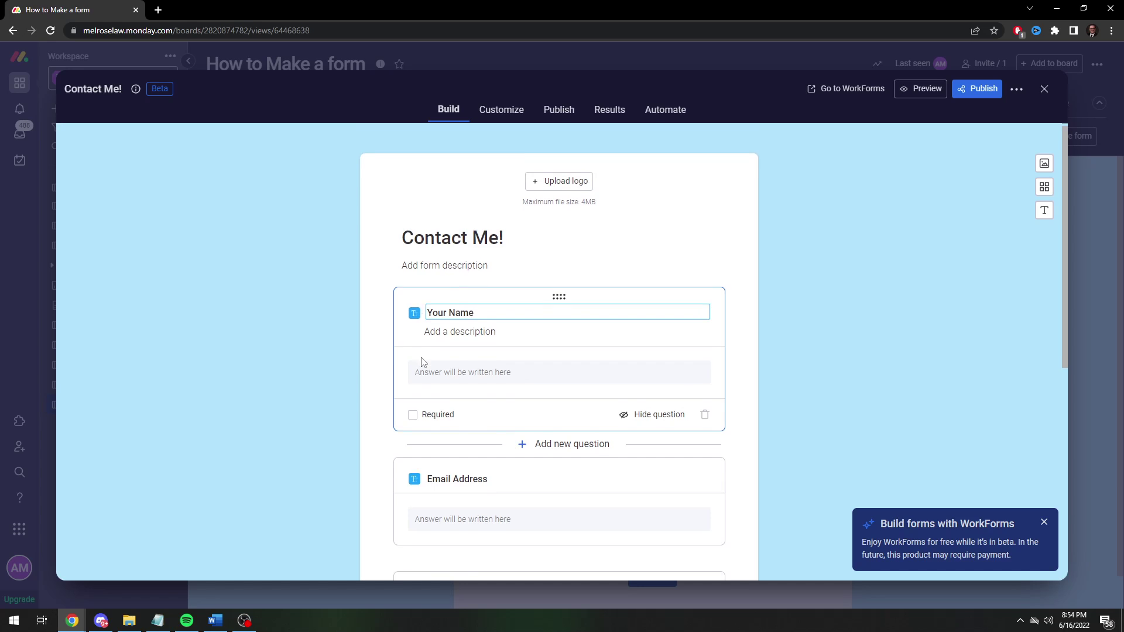
Rename the Status question to 'How Would You Like to be Contacted?'.
scroll(421, 359, down, 3)
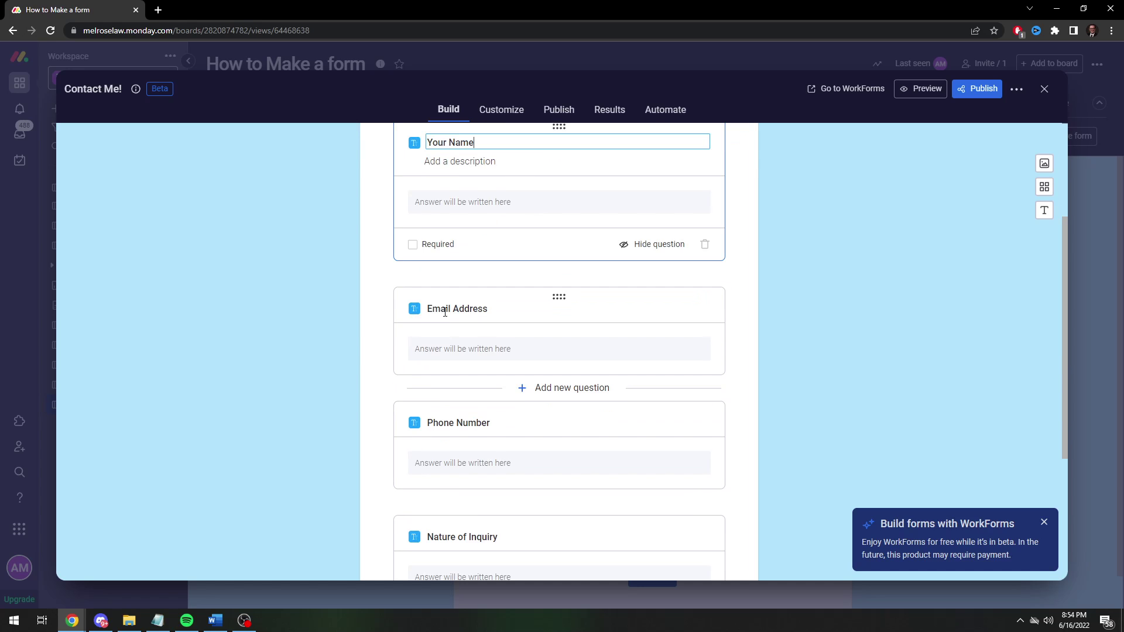
scroll(378, 429, down, 3)
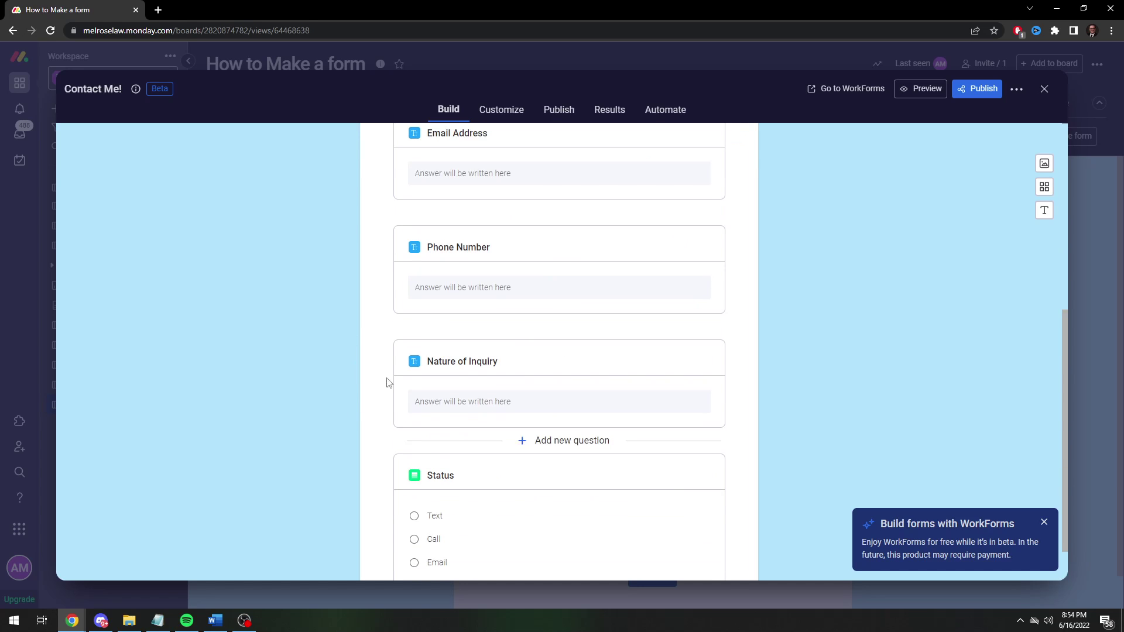
click(440, 475)
text(How )
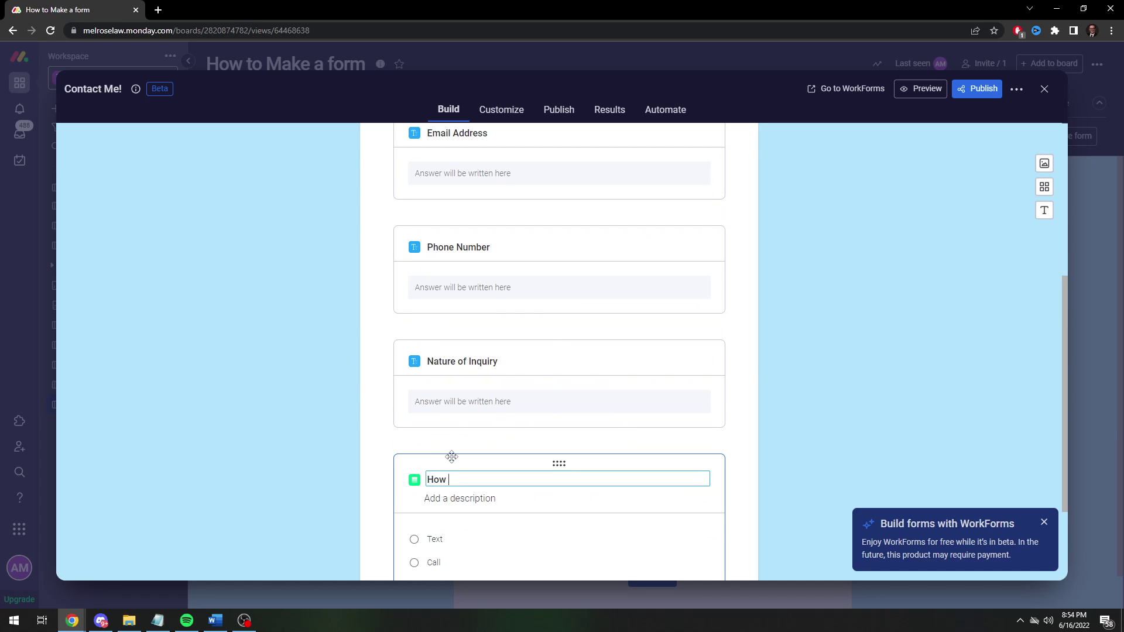
text(would )
text(ould)
text(ontacted?)
click(349, 470)
scroll(349, 471, up, 5)
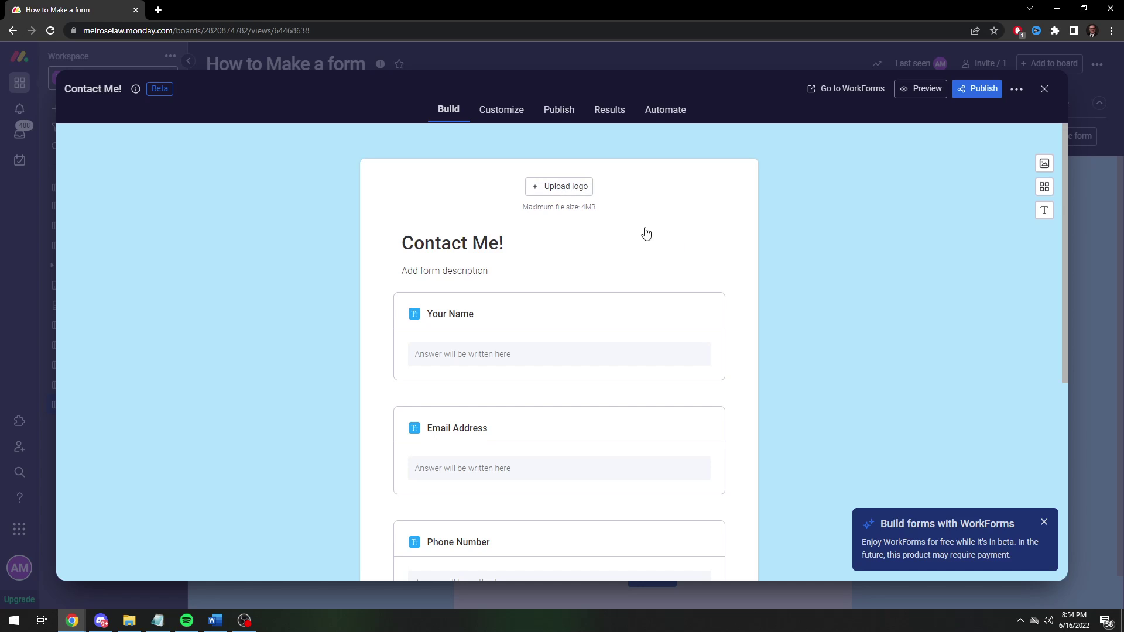
scroll(562, 433, down, 6)
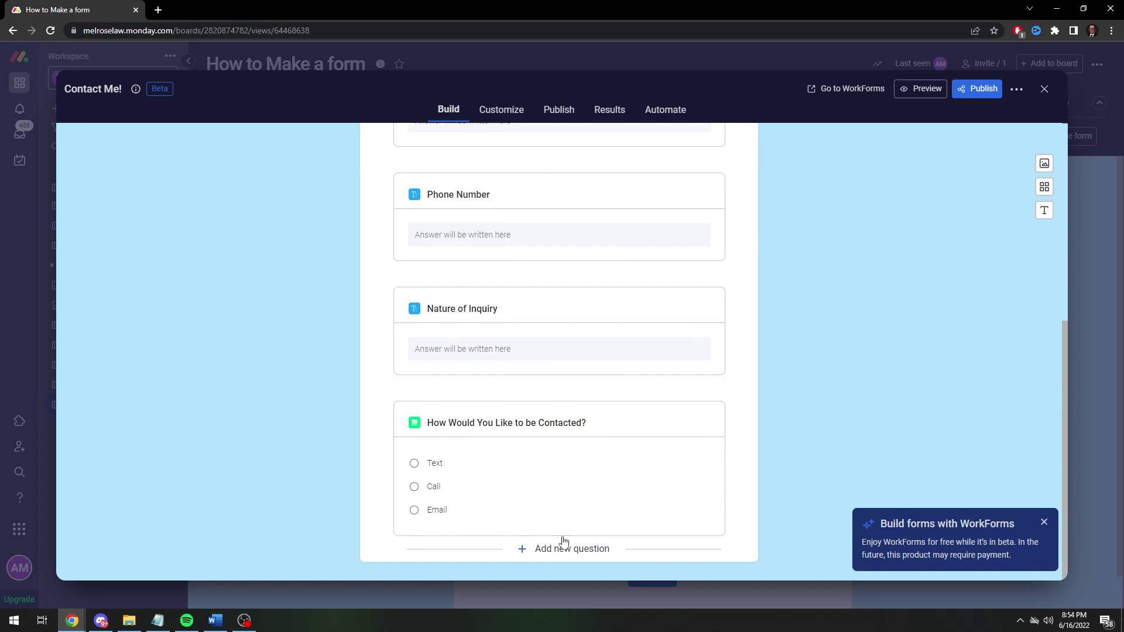
scroll(667, 343, up, 7)
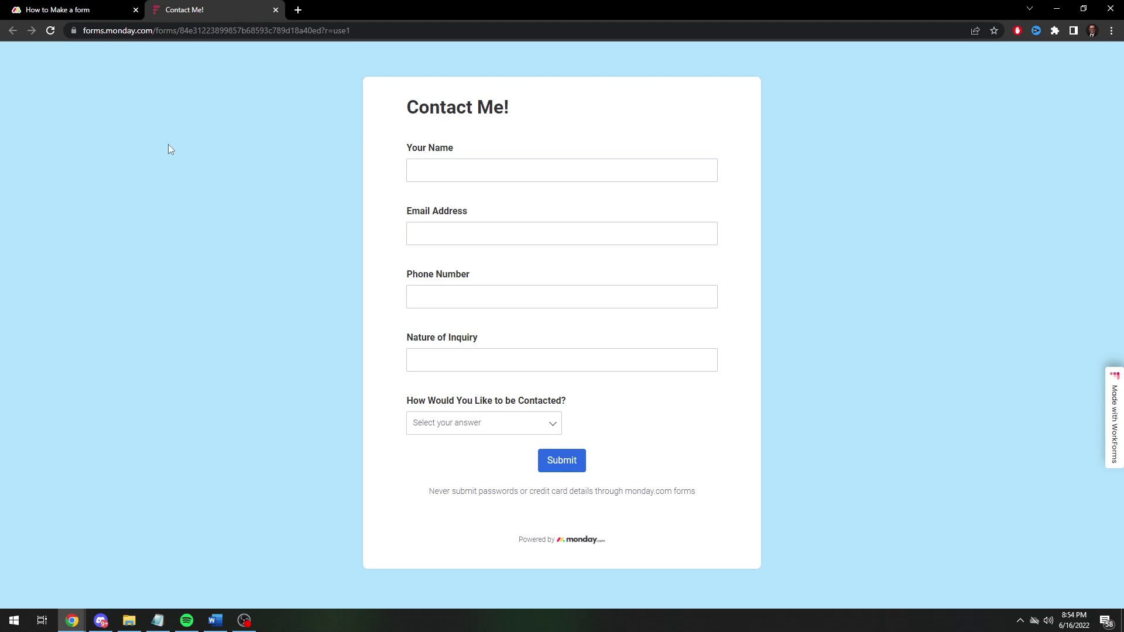
click(61, 7)
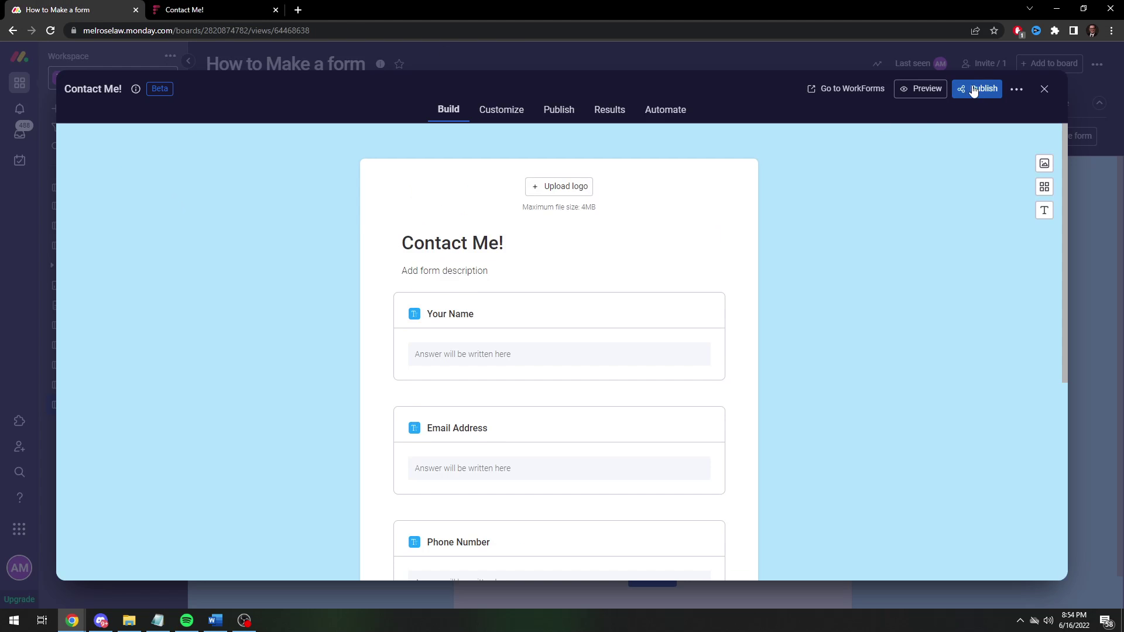
click(243, 10)
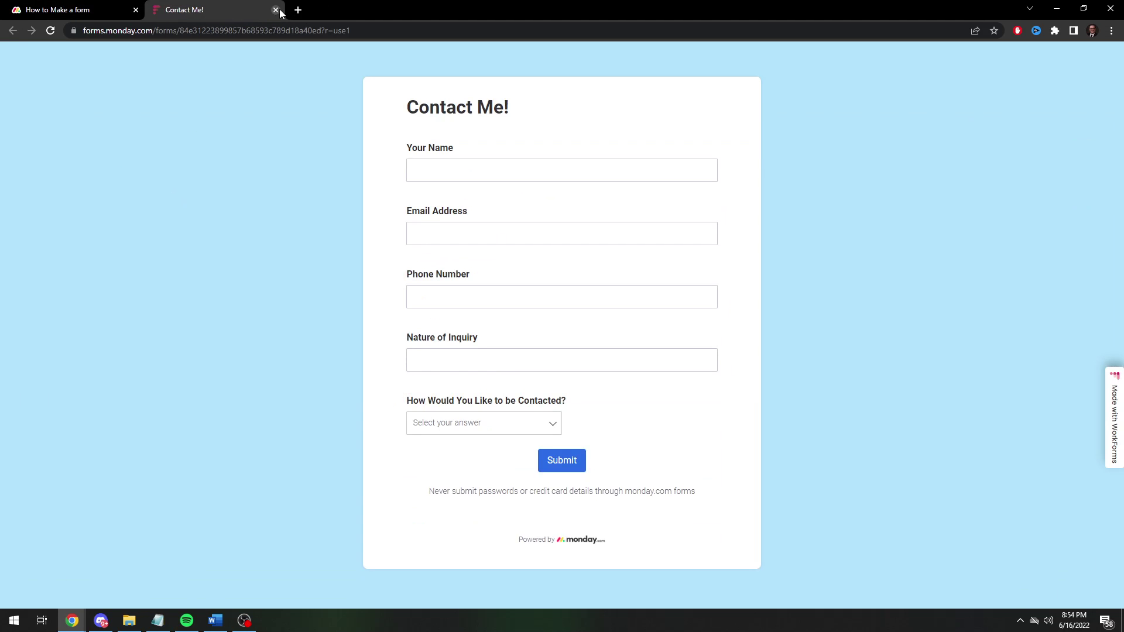
click(275, 10)
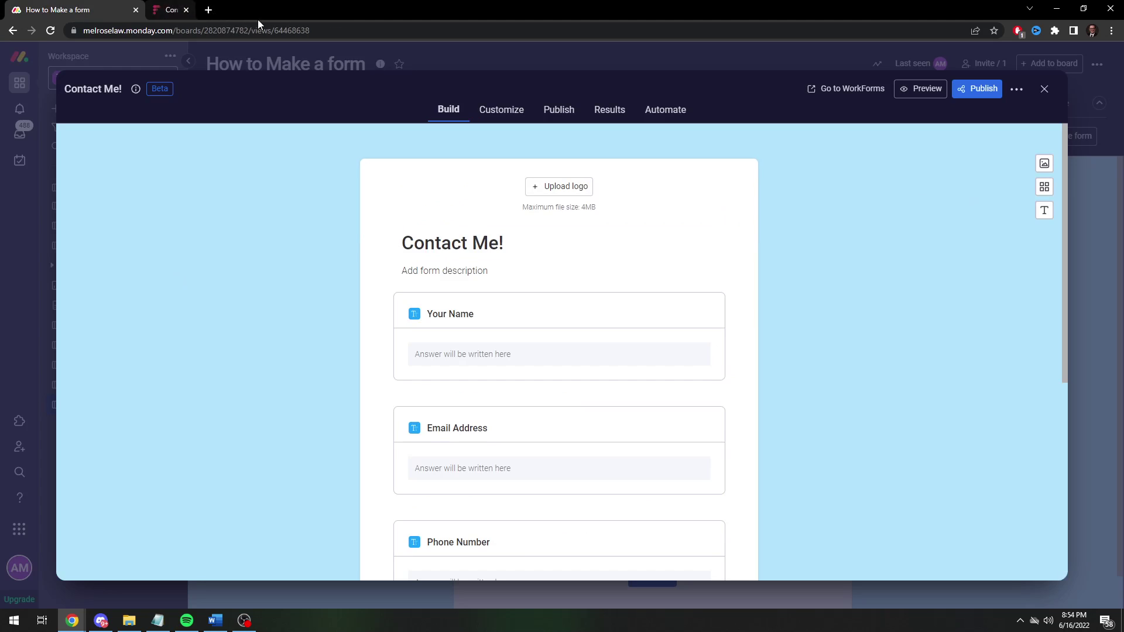
Open the Contact Me! form's Publish options and copy its share link.
click(955, 93)
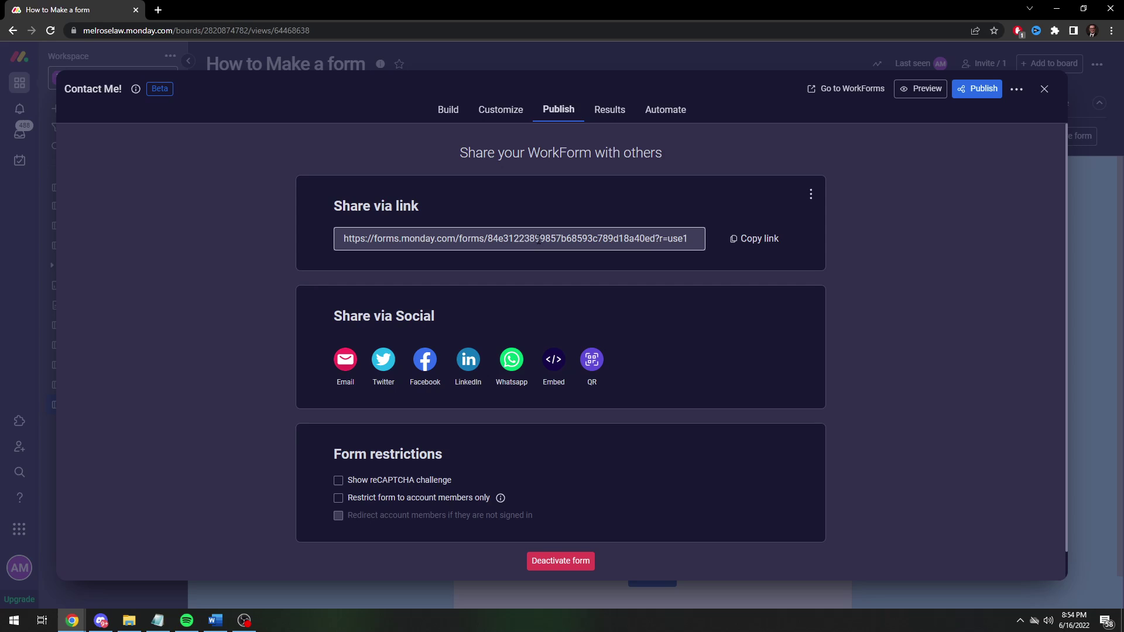
click(761, 240)
click(755, 238)
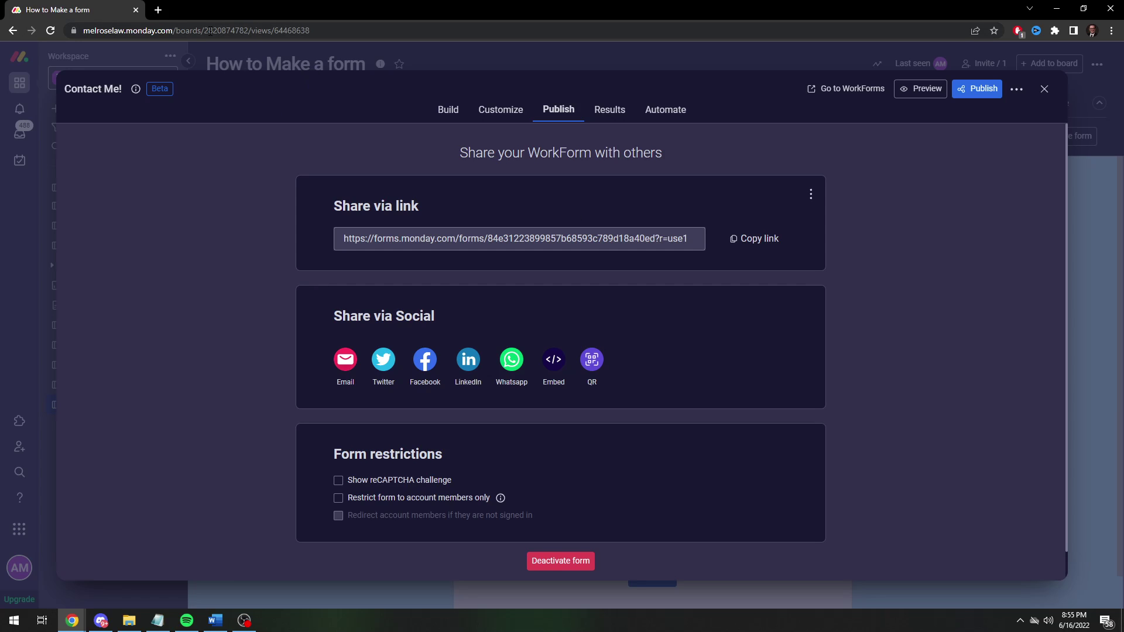
Load the copied form link in a new browser tab.
click(158, 10)
key(ctrl+v)
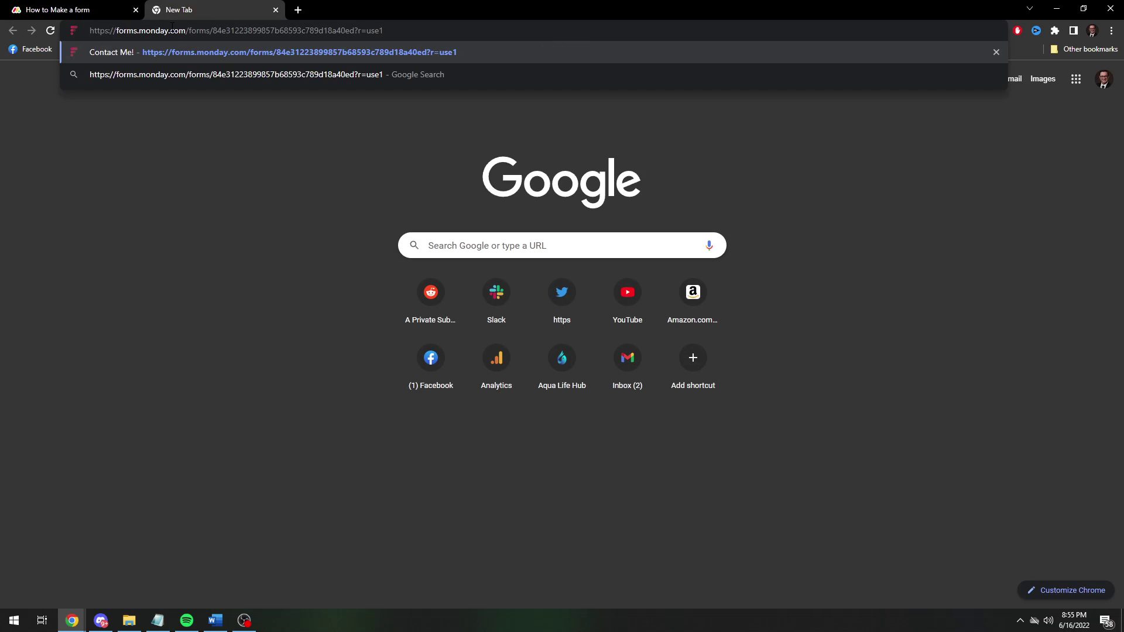
key(Return)
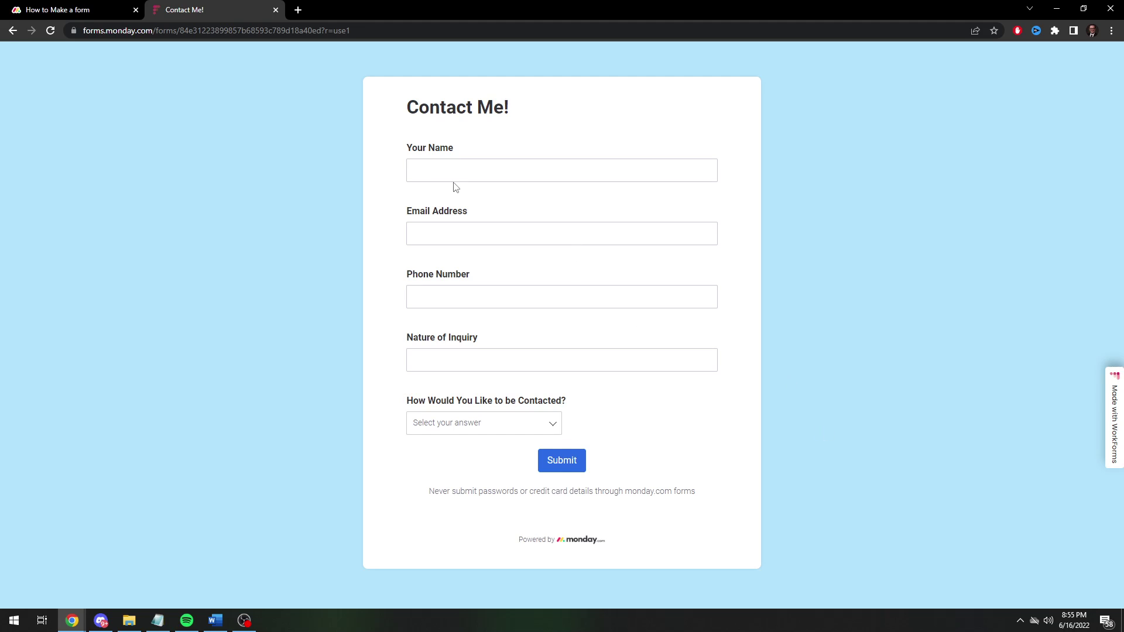
Fill in the test respondent's name, e-mail address and phone number.
click(468, 177)
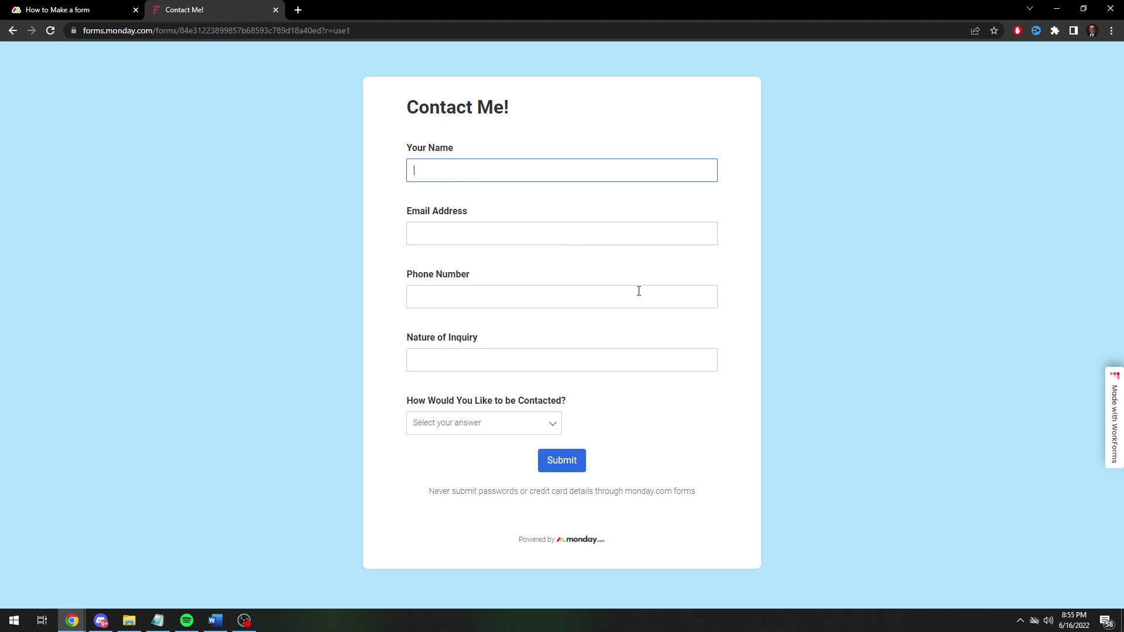
text(Adam)
key(Tab)
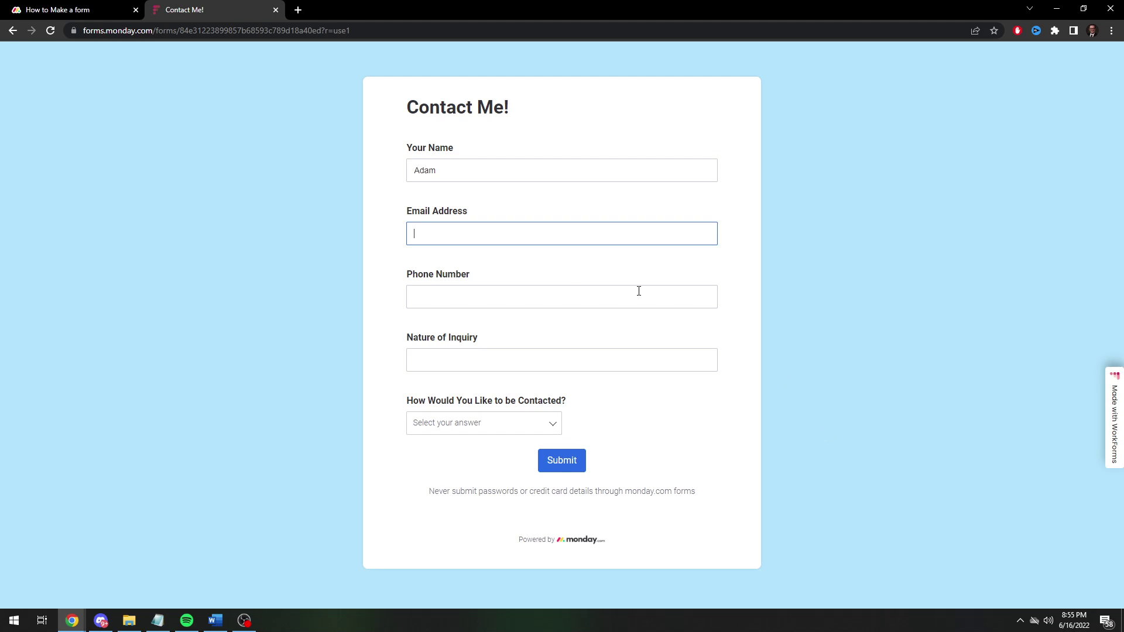
text(a)
key(BackSpace)
key(Tab)
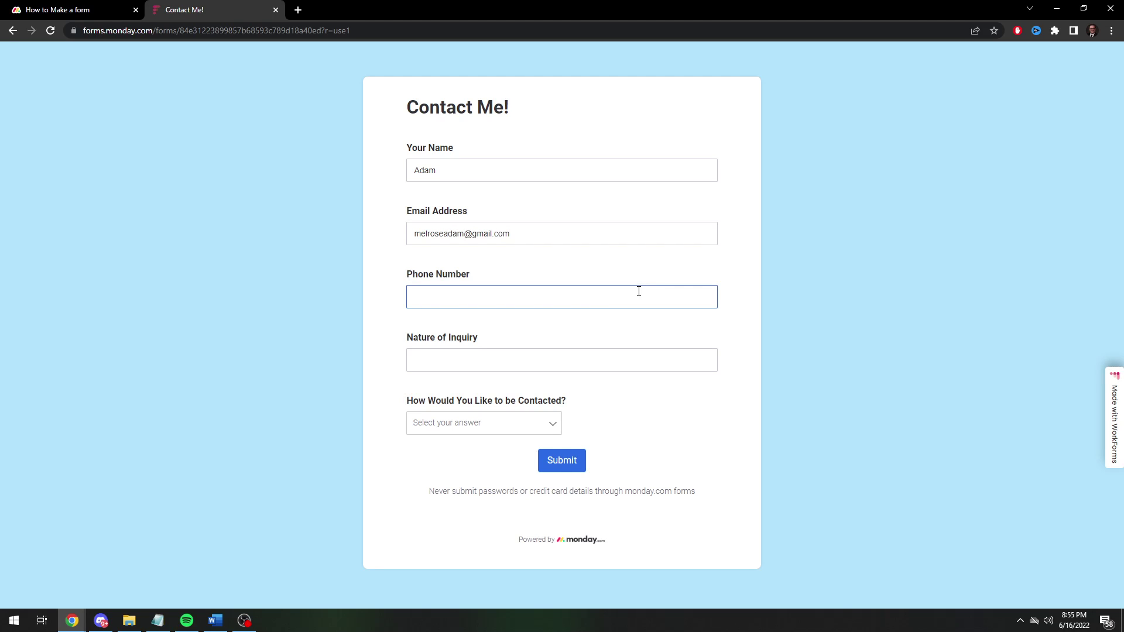
text((123) 456 - 7890)
Enter 'Just a test!' as the inquiry, choose Text as contact preference, and submit.
click(472, 353)
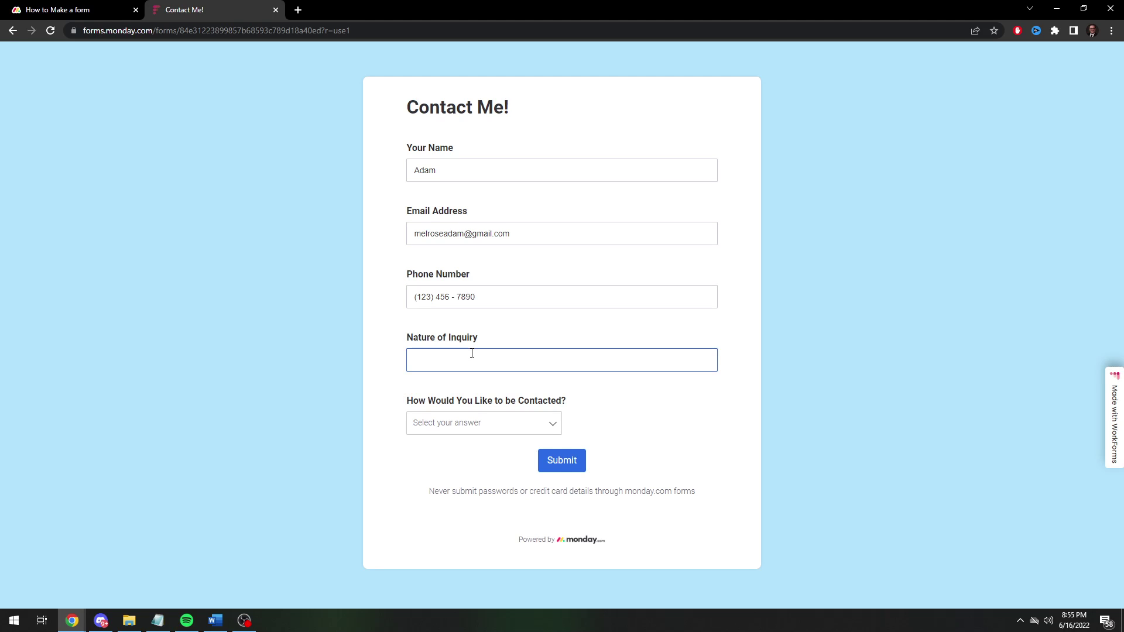
text(Just a test!)
click(474, 423)
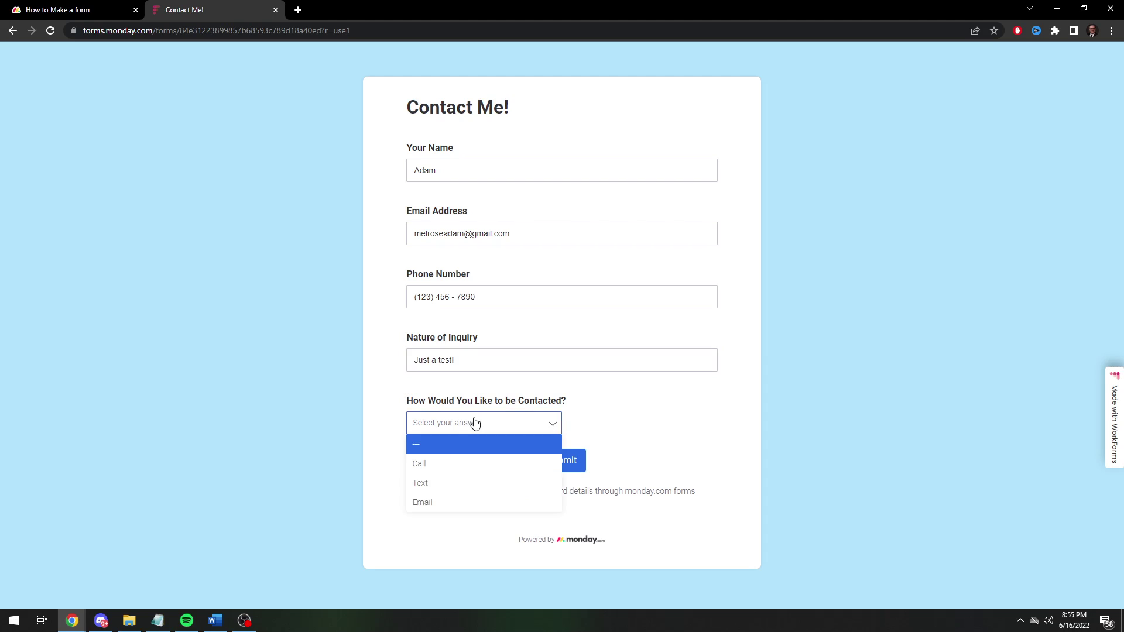
click(434, 486)
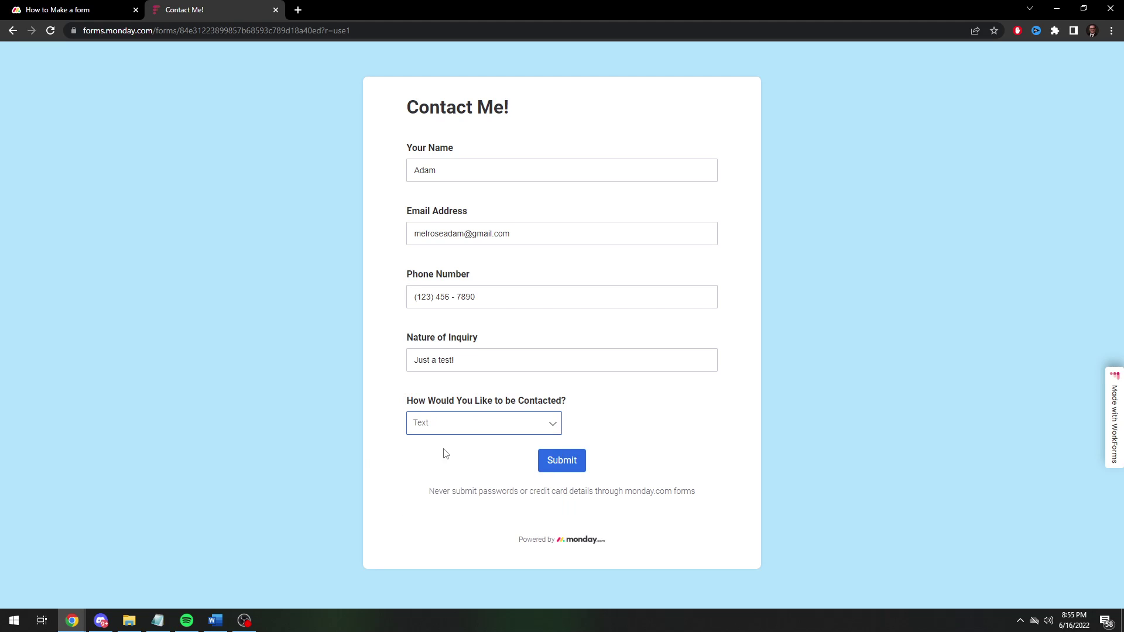
click(559, 470)
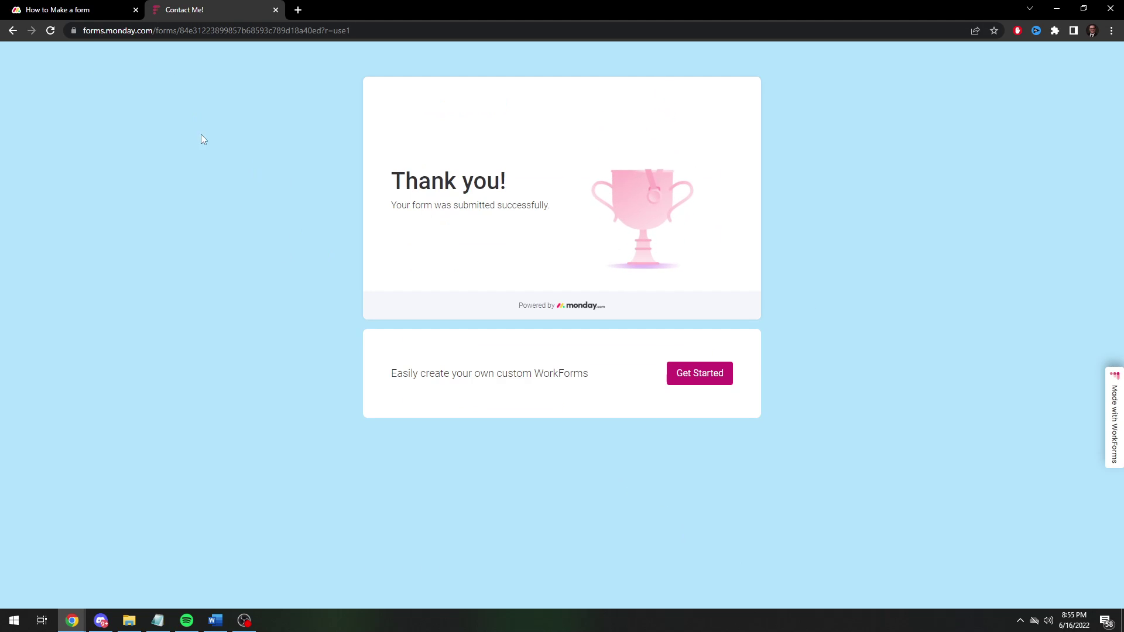
Return to the board, close the sharing window, and view the Main Table's new lead row.
click(79, 15)
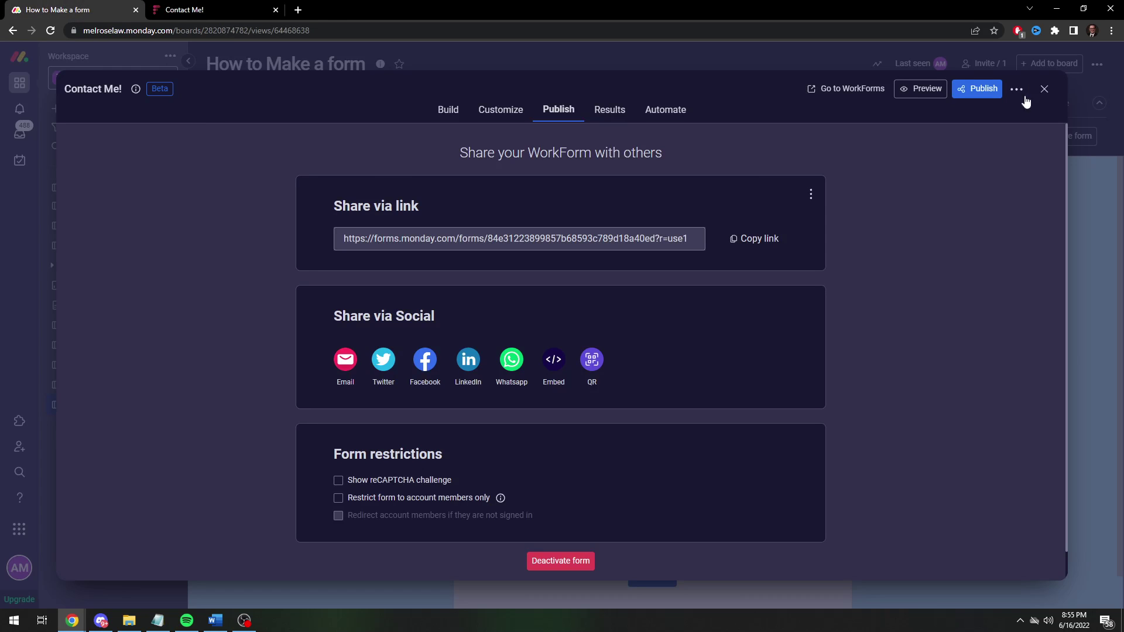
click(1041, 88)
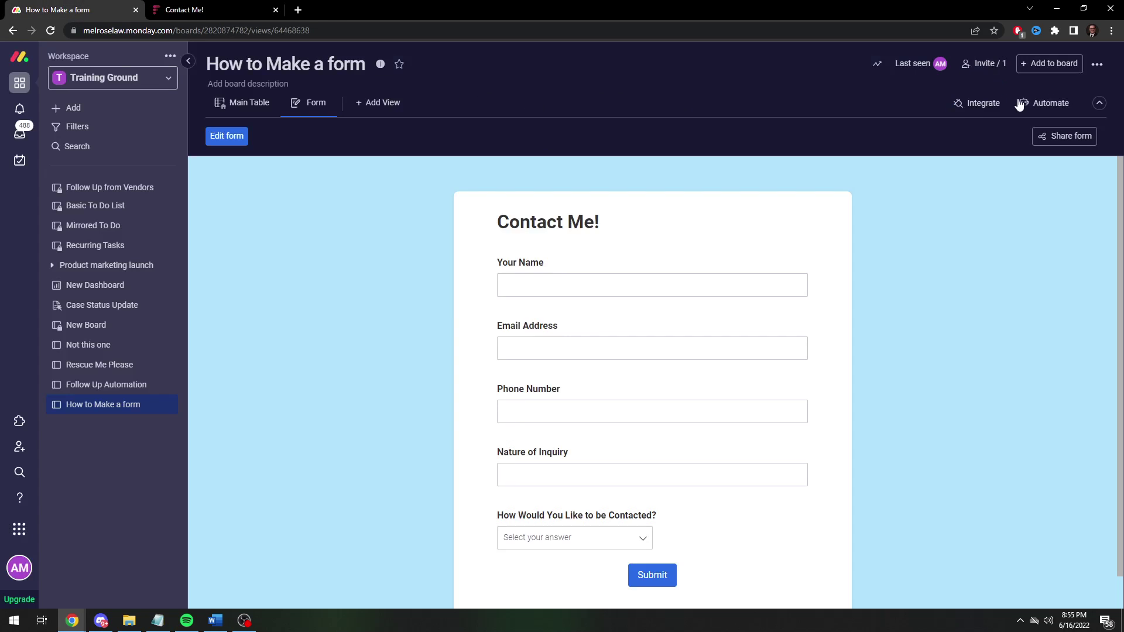
click(233, 110)
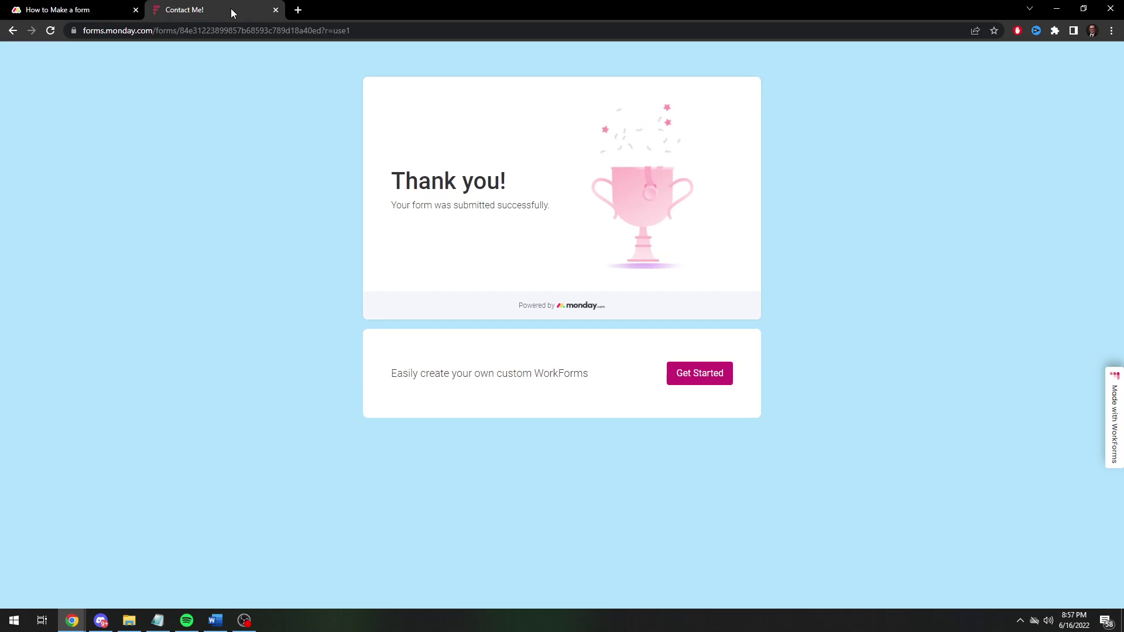
click(231, 10)
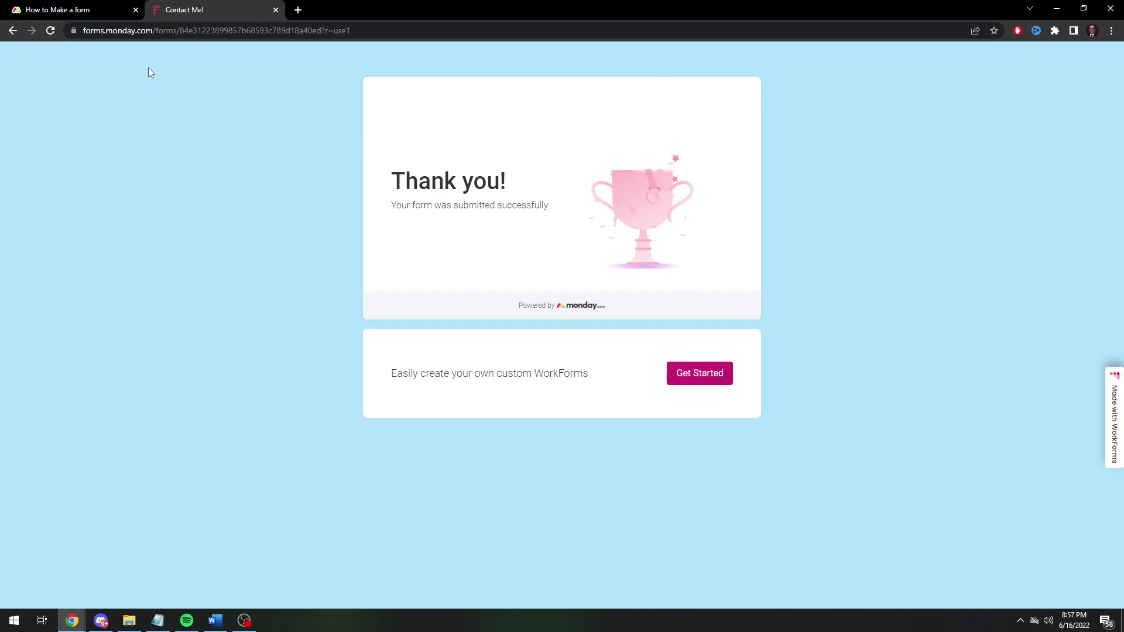
click(73, 11)
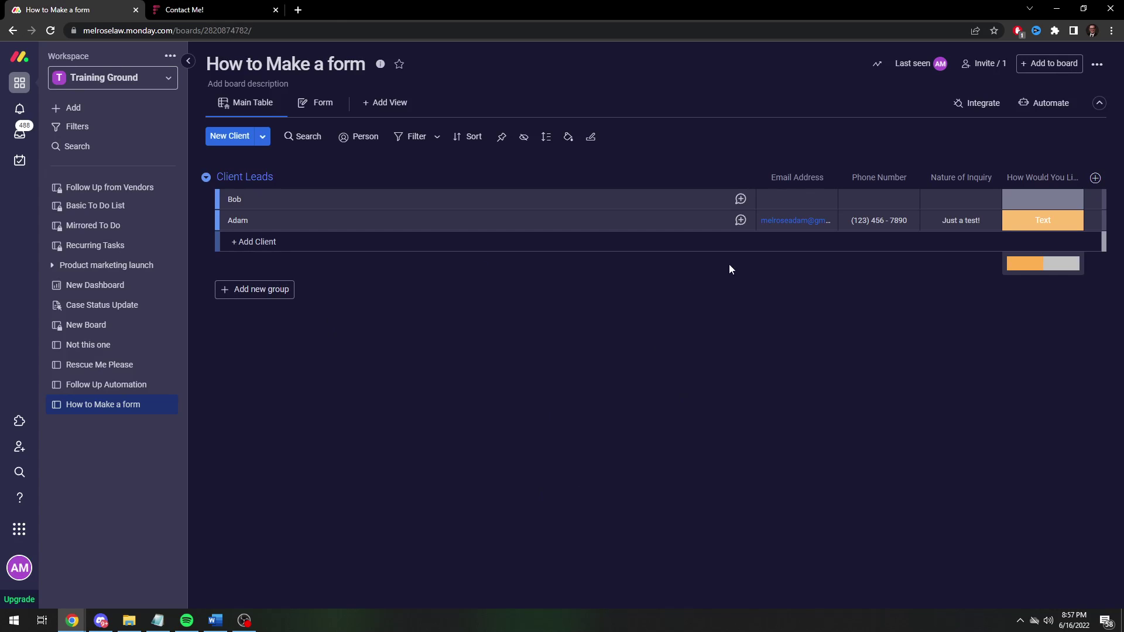
key(alt+Tab)
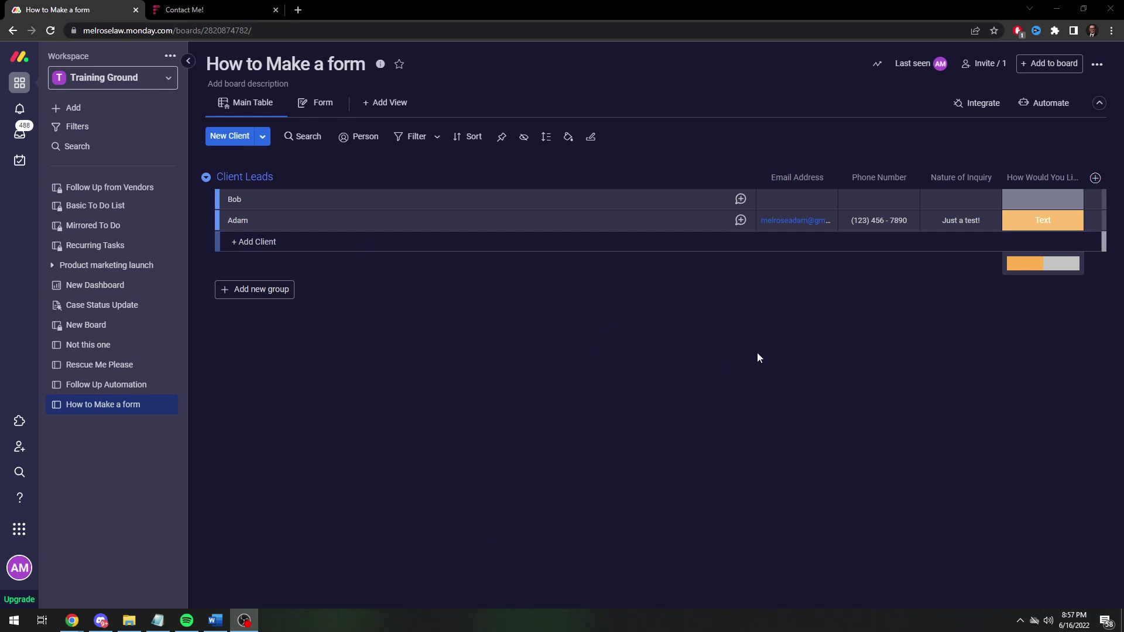
click(1095, 178)
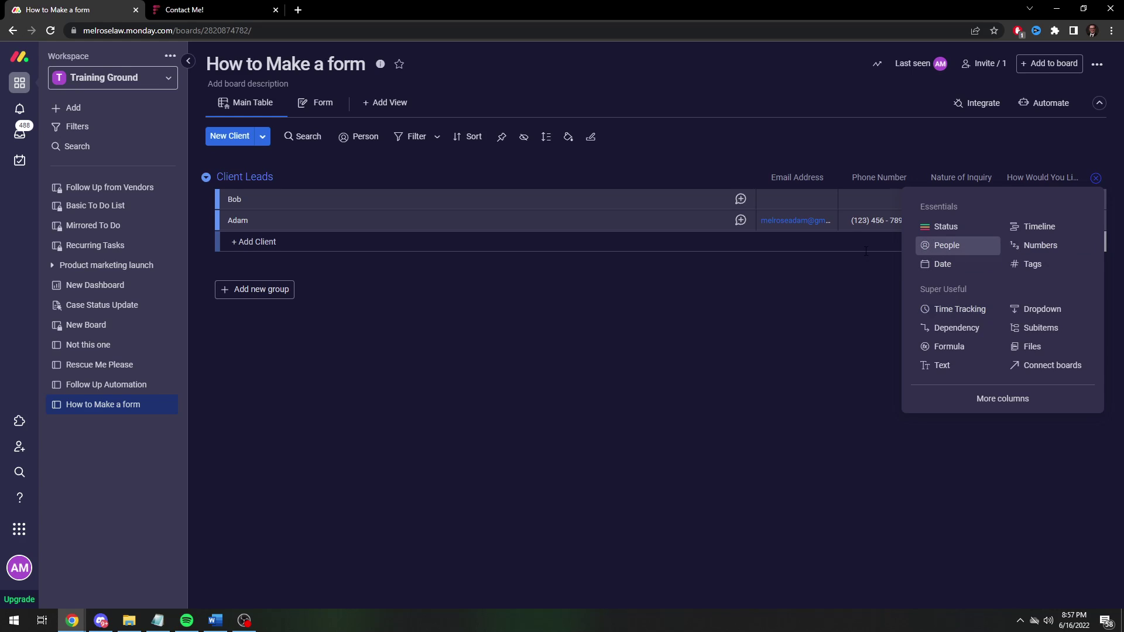
click(757, 392)
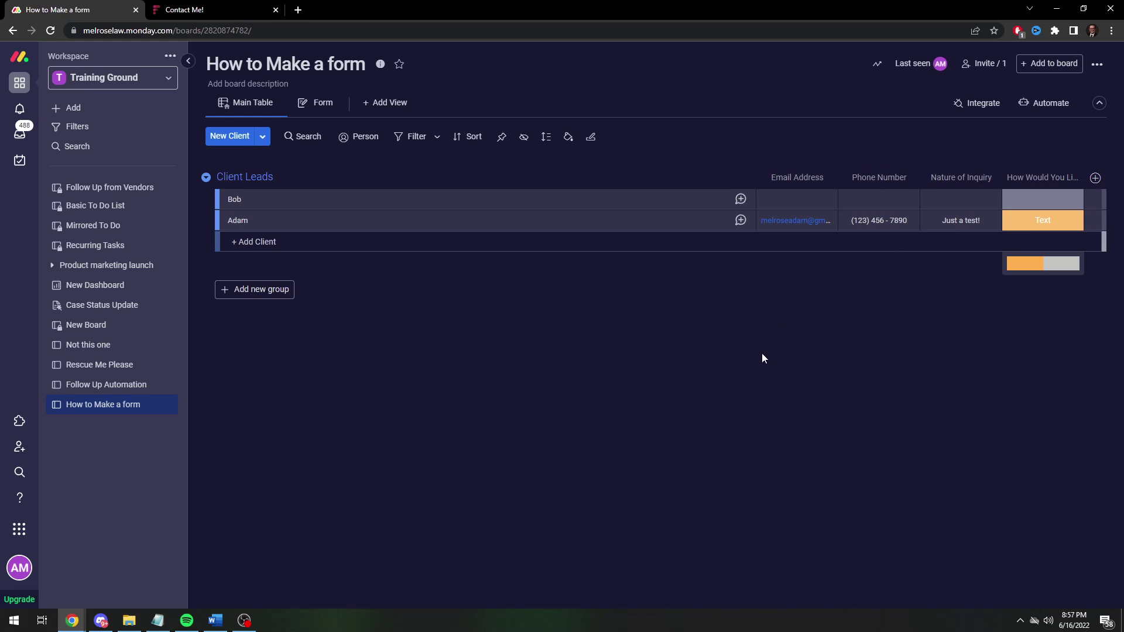